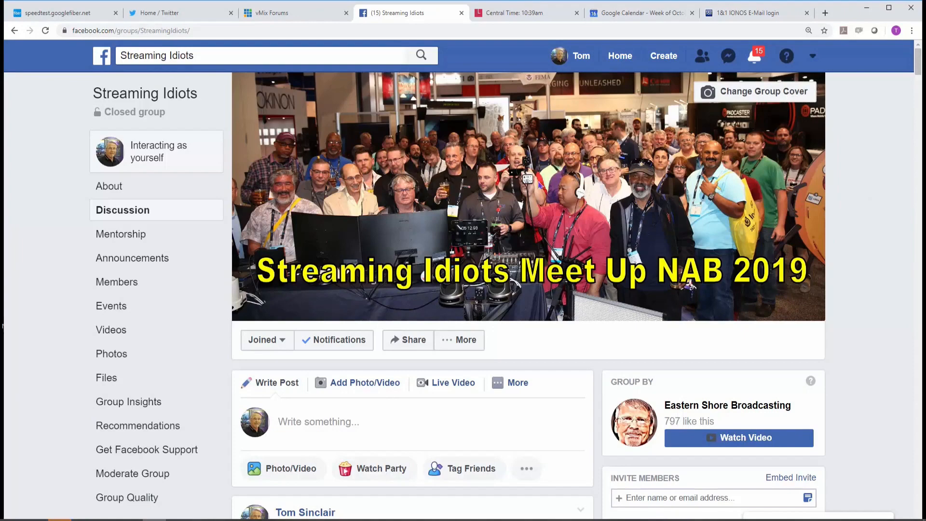
Go to facebook.com/live/create and start creating a live stream.
{"action": "left_click", "coordinate": [266, 28]}
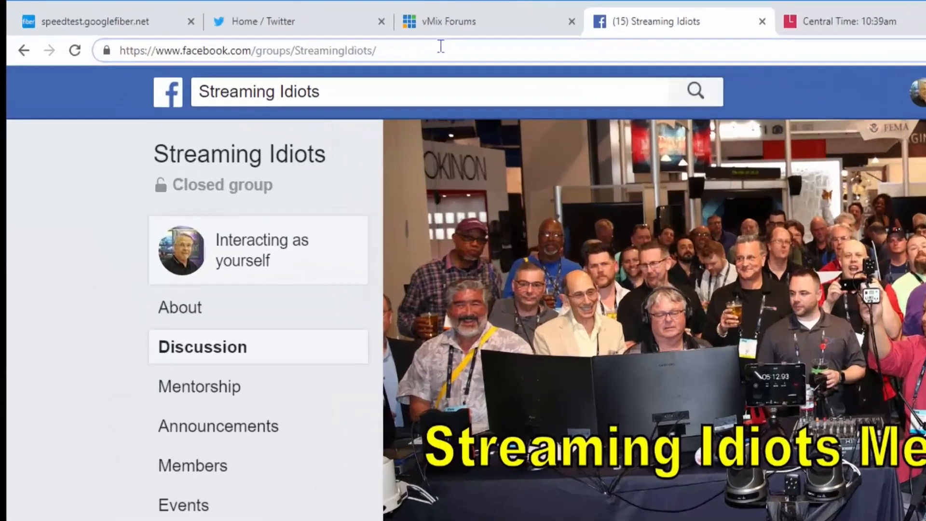
{"action": "left_click", "coordinate": [267, 28]}
{"action": "type", "text": "facebook"}
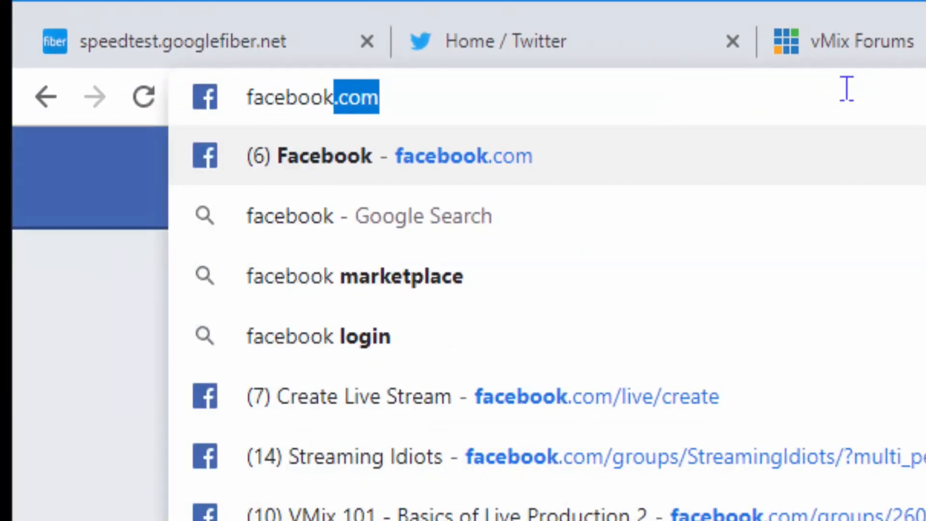
{"action": "type", "text": ".com"}
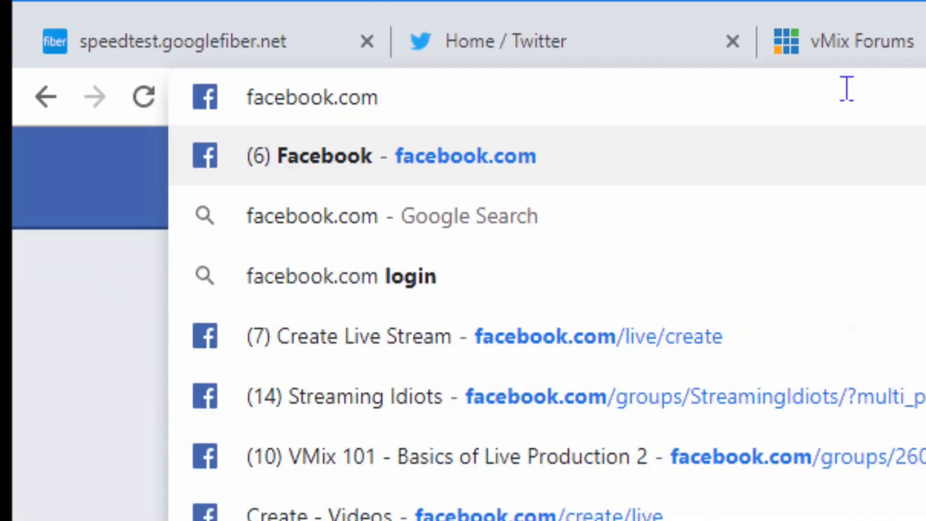
{"action": "type", "text": "/liv"}
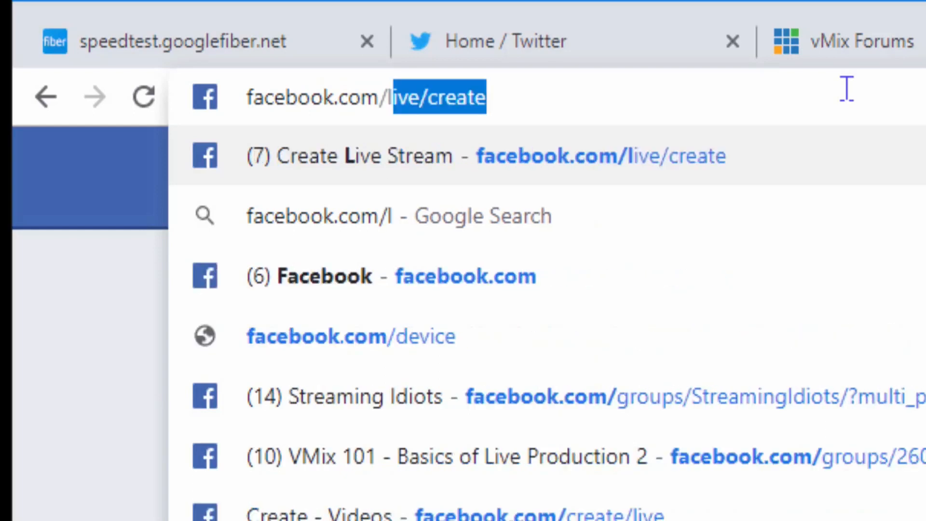
{"action": "type", "text": "e"}
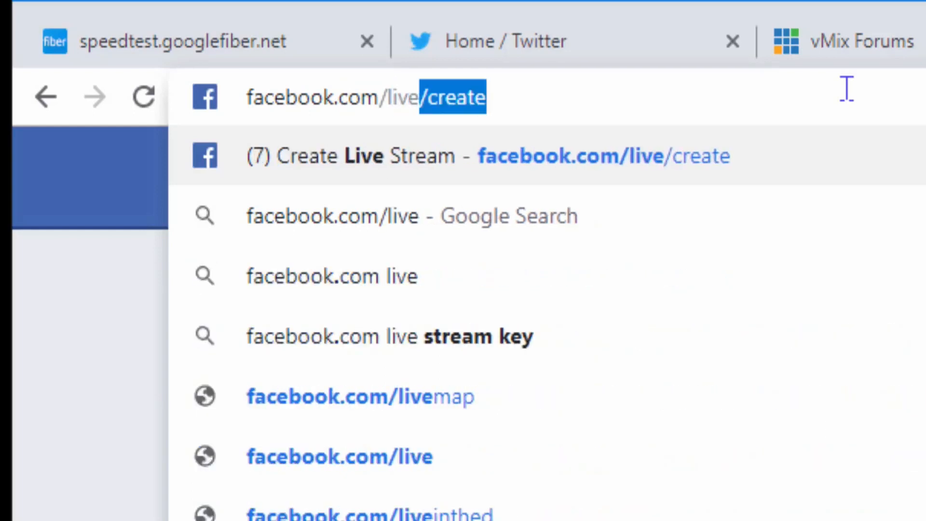
{"action": "type", "text": "/create"}
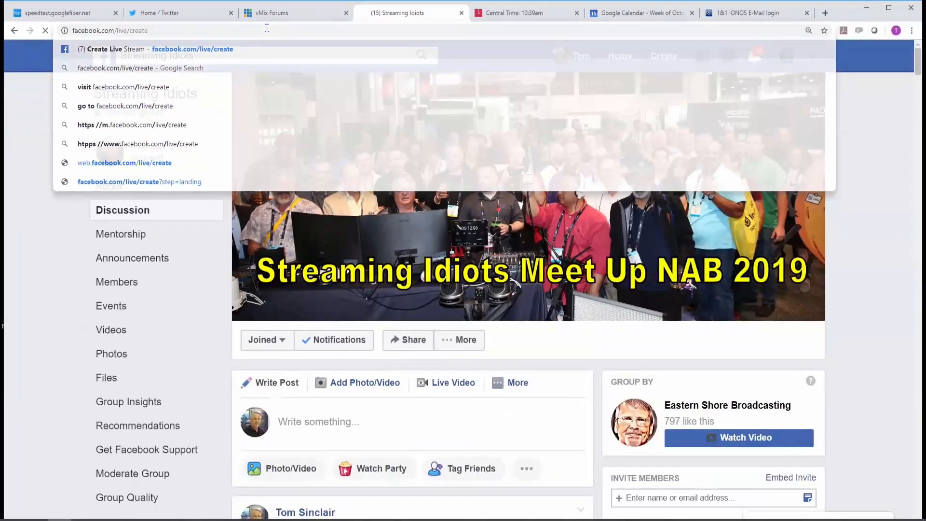
{"action": "key", "text": "Return"}
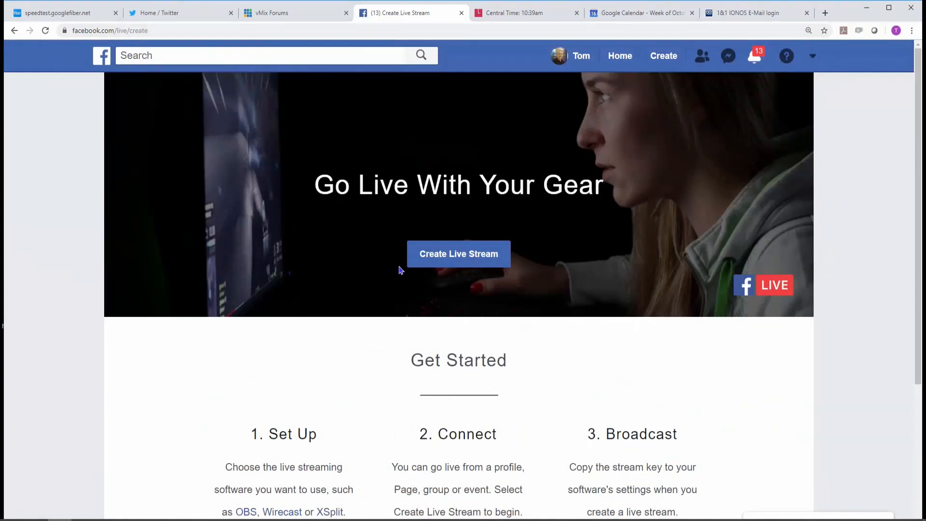
{"action": "left_click", "coordinate": [461, 255]}
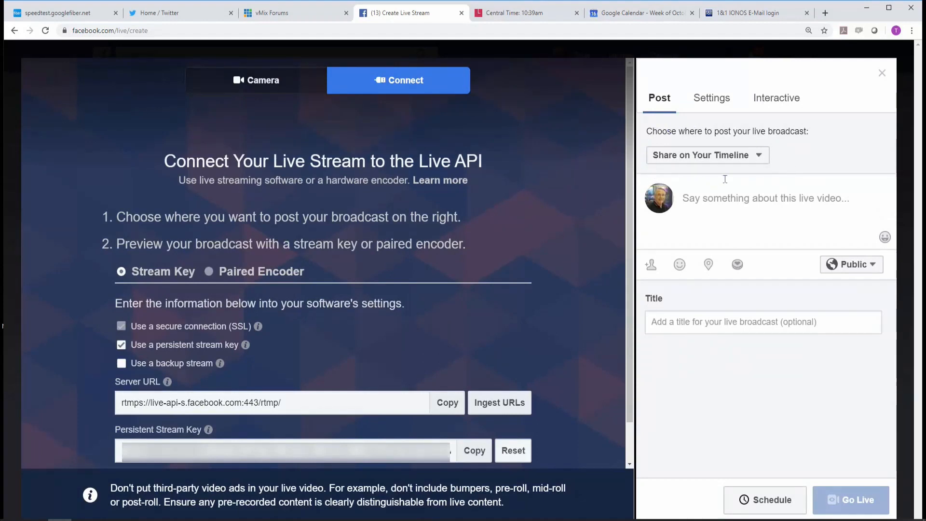
Set the broadcast destination to the Streaming Idiots group.
{"action": "left_click", "coordinate": [757, 160]}
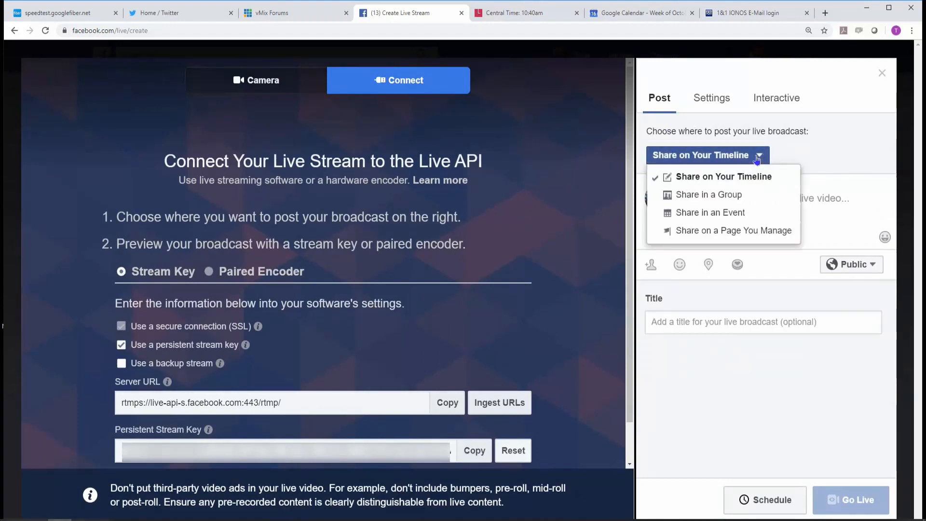
{"action": "left_click", "coordinate": [719, 195]}
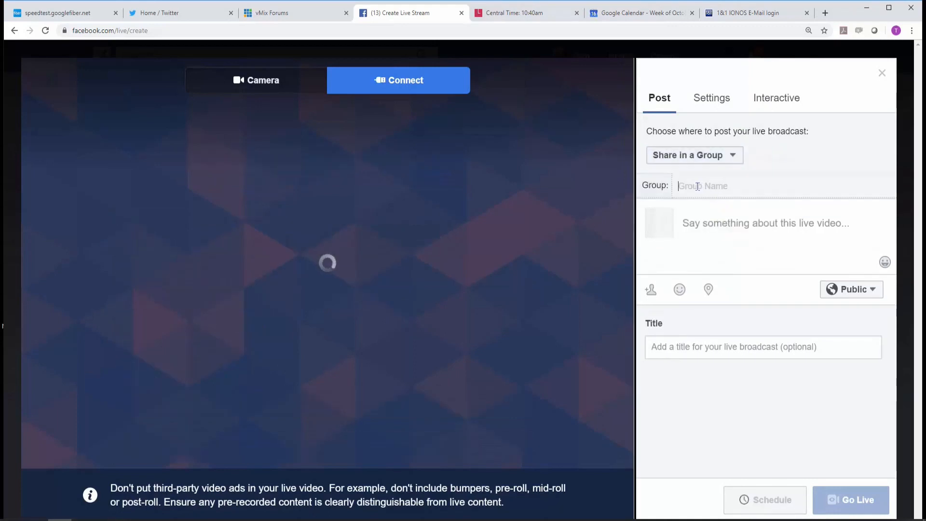
{"action": "type", "text": "streaming"}
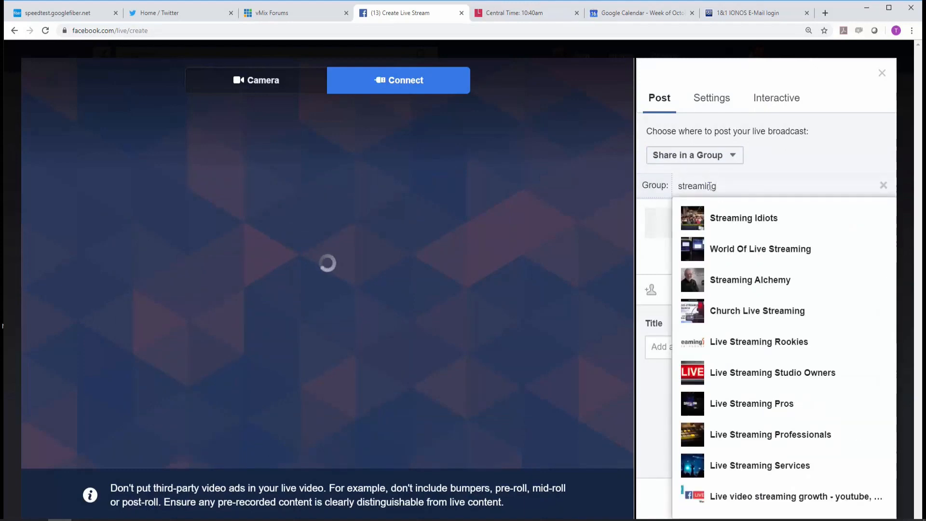
{"action": "left_click", "coordinate": [720, 216]}
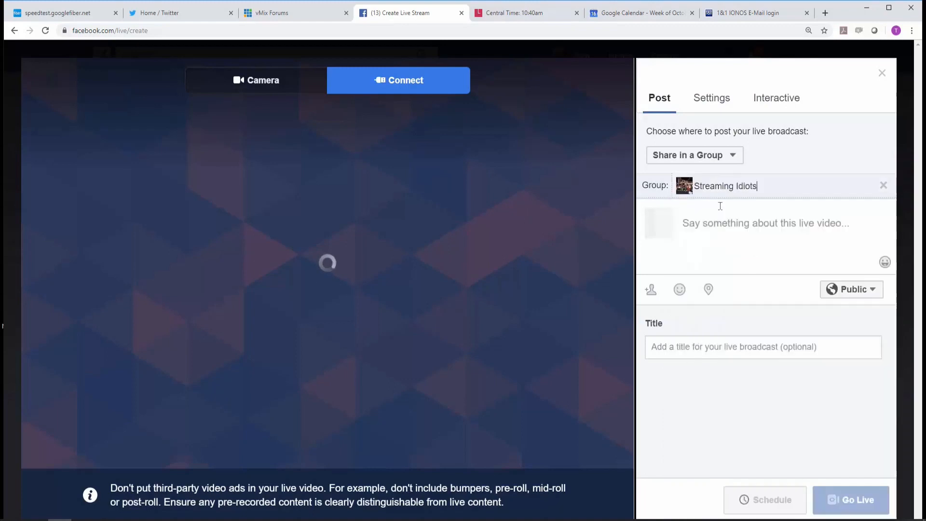
Set the broadcast to be shared on a managed page, choosing Eastern Shore Broadcasting.
{"action": "left_click", "coordinate": [732, 156]}
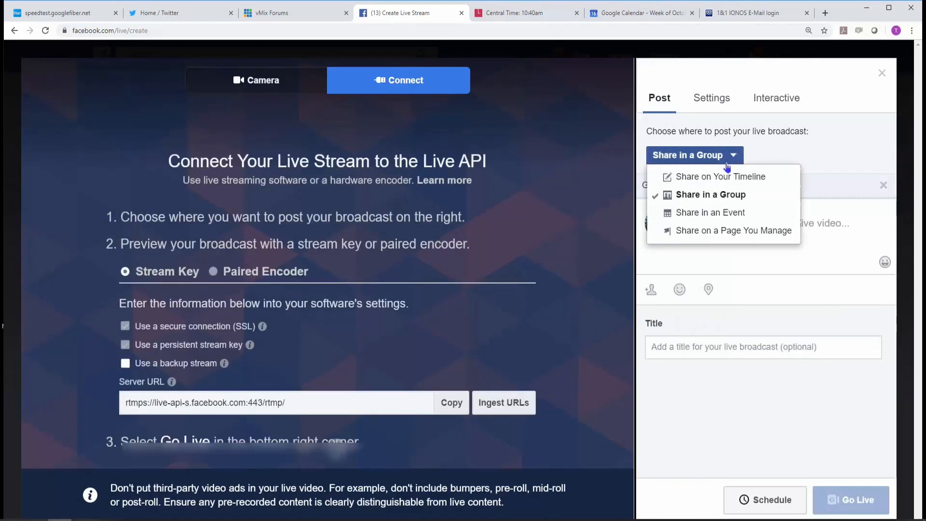
{"action": "left_click", "coordinate": [720, 229]}
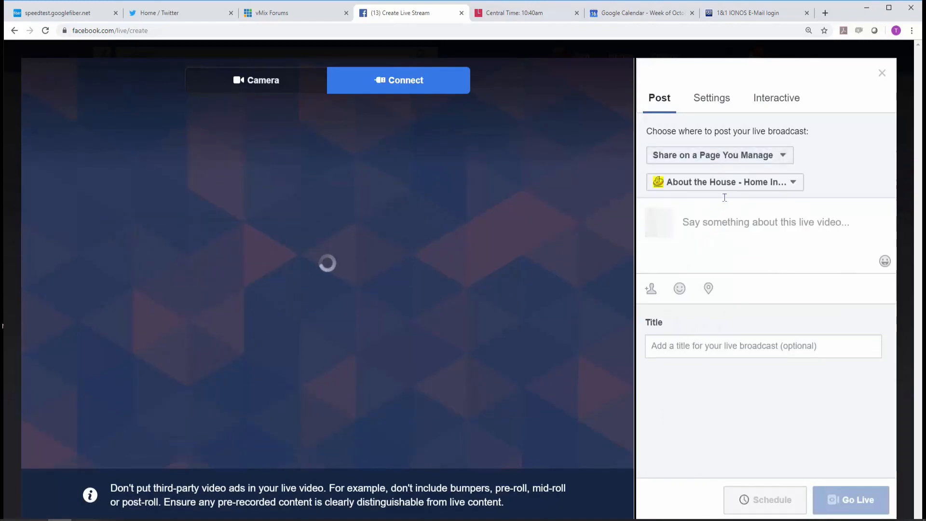
{"action": "left_click", "coordinate": [747, 184]}
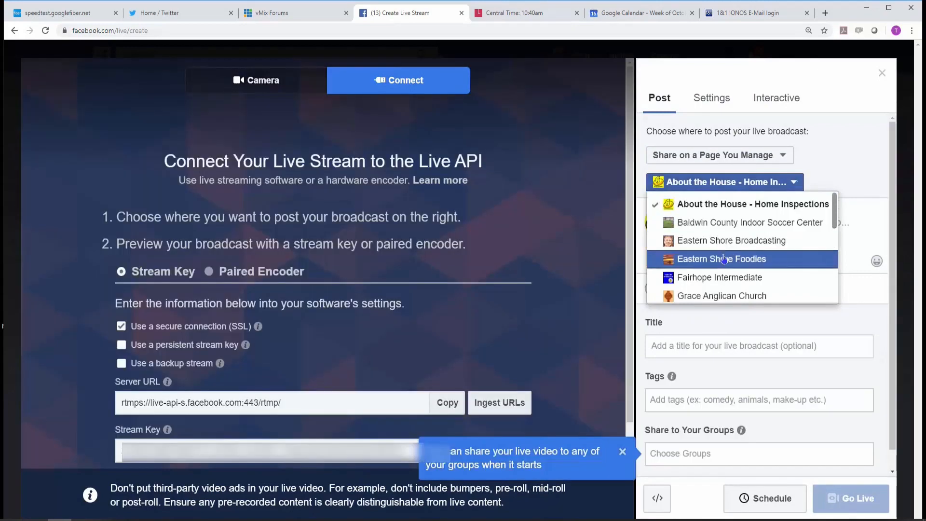
{"action": "left_click", "coordinate": [718, 241]}
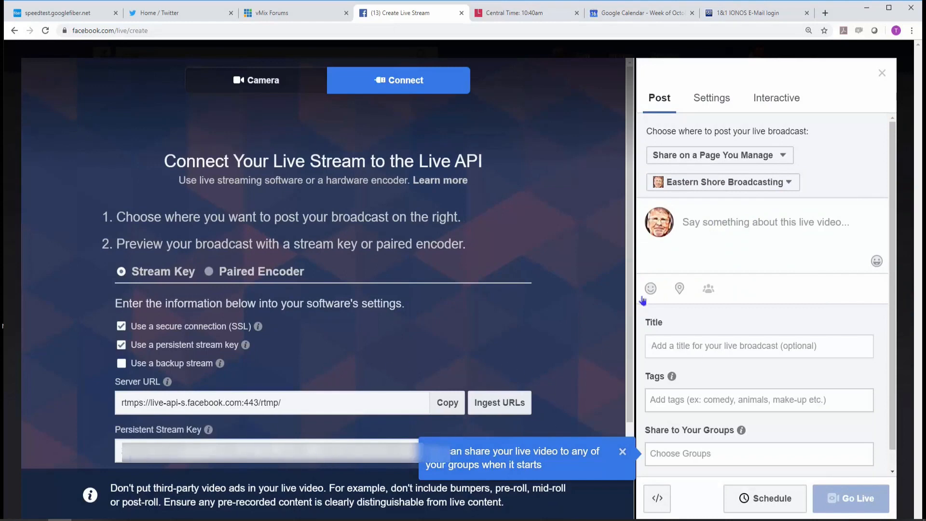
Title the live broadcast "Streaming Idiots LIVE!".
{"action": "left_click", "coordinate": [667, 346]}
{"action": "type", "text": "St"}
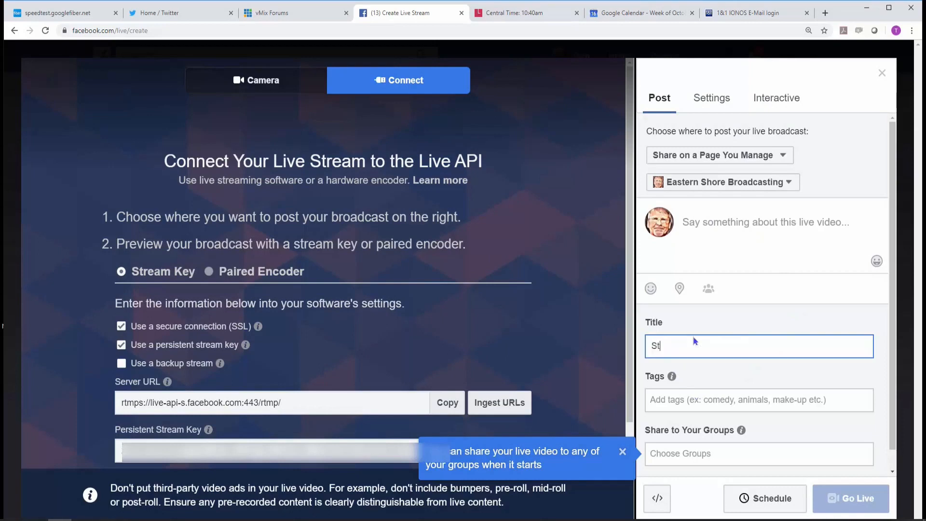
{"action": "type", "text": "reaming idiots LIVE!"}
Enter "Leverage Facebook for Your Church" as the live video's post text and dismiss the group sharing tip.
{"action": "left_click", "coordinate": [723, 227]}
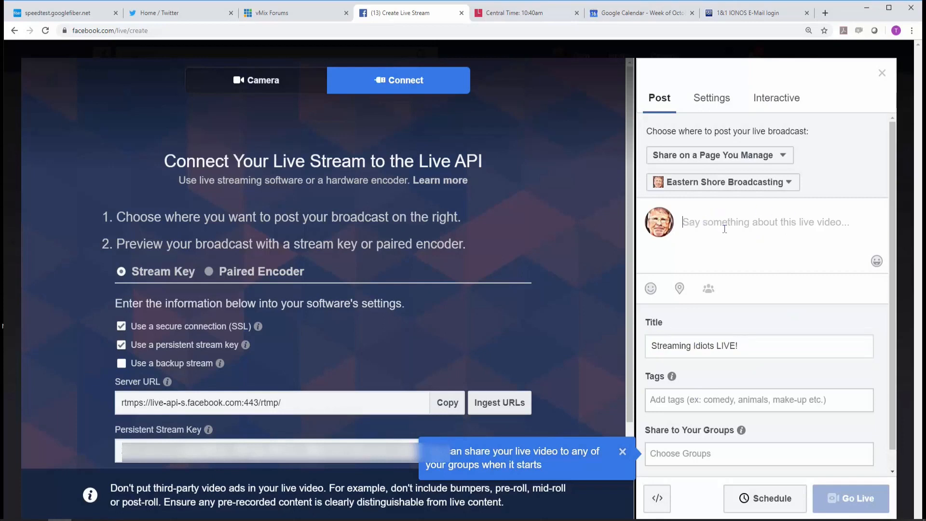
{"action": "type", "text": "Lear"}
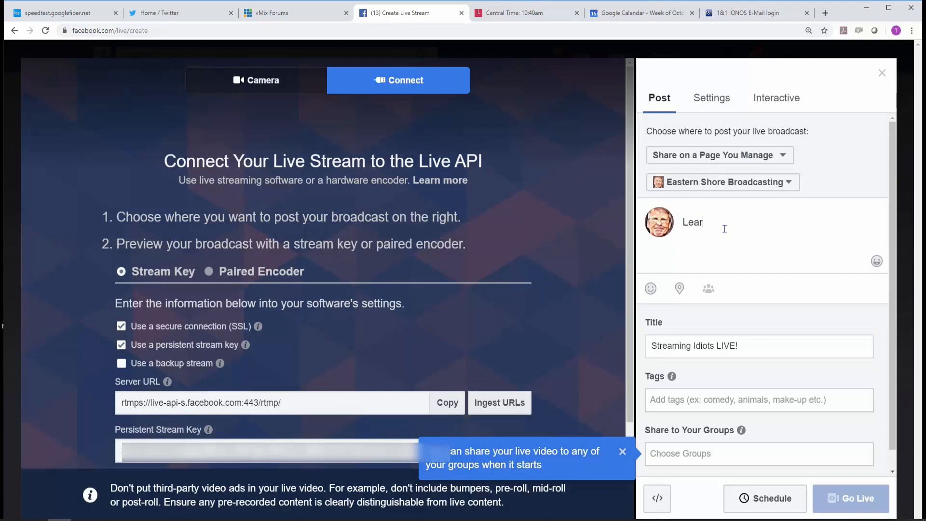
{"action": "key", "text": "BackSpace"}
{"action": "key", "text": "BackSpace"}
{"action": "type", "text": "Leverage Facebook for Y"}
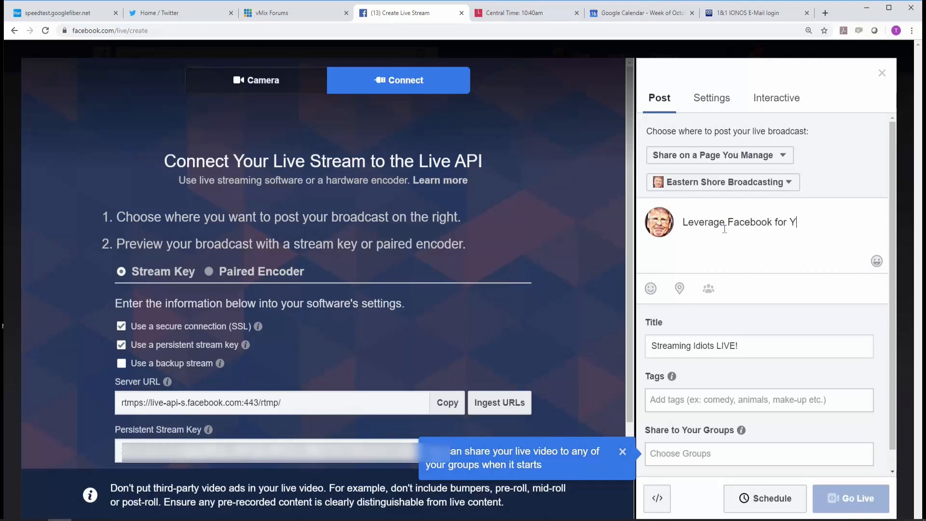
{"action": "type", "text": "hurch"}
{"action": "left_click", "coordinate": [621, 453]}
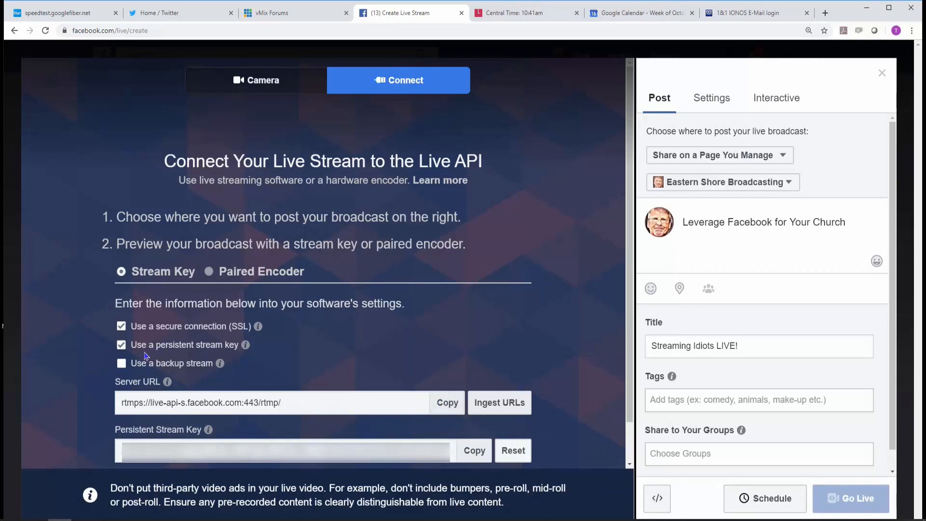
Examine the persistent stream key and secure connection (SSL) options in the connection settings.
{"action": "left_click_drag", "start_coordinate": [131, 345], "coordinate": [239, 345]}
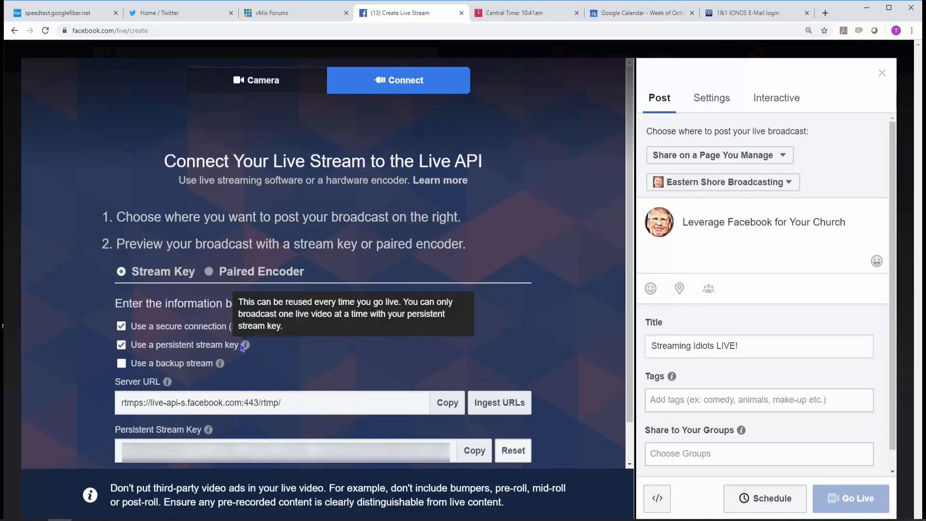
{"action": "left_click", "coordinate": [330, 347]}
{"action": "left_click_drag", "start_coordinate": [131, 327], "coordinate": [249, 328]}
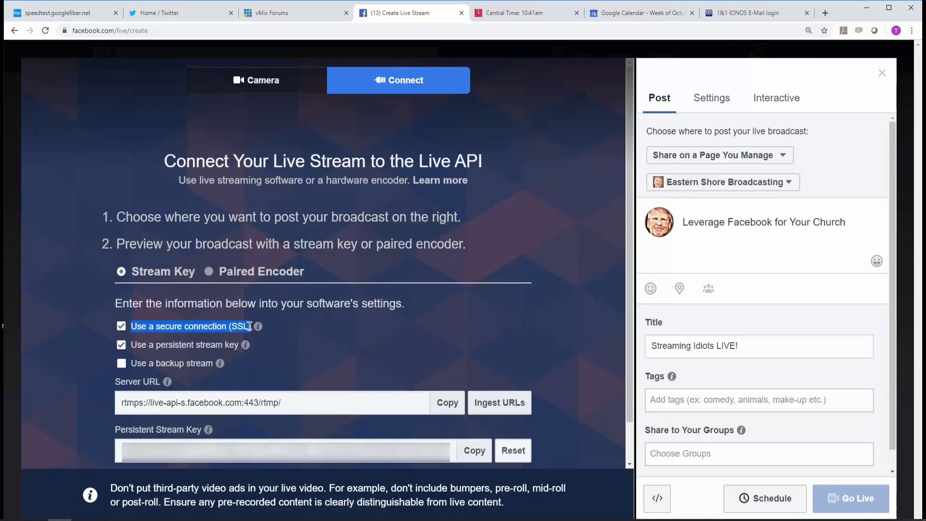
{"action": "left_click", "coordinate": [325, 333]}
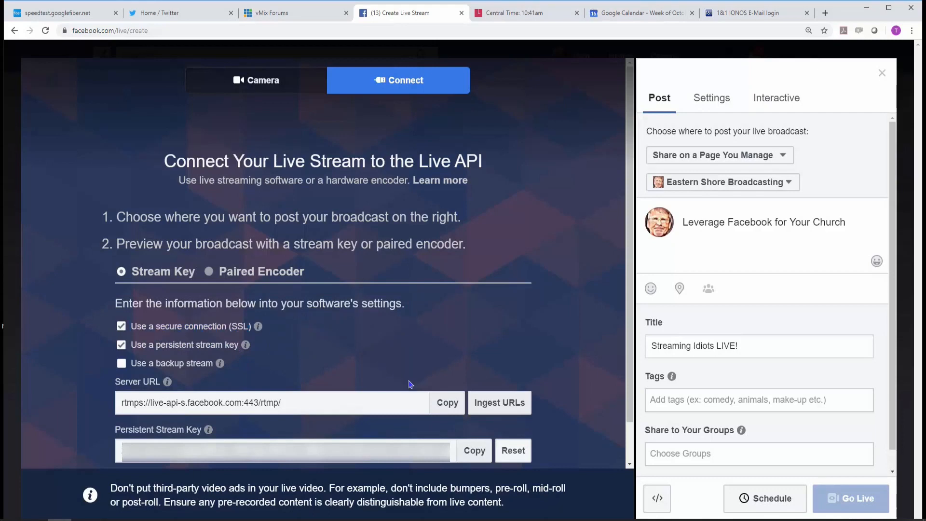
Copy the persistent stream key and review the rest of the connection instructions.
{"action": "left_click", "coordinate": [470, 450]}
{"action": "left_click", "coordinate": [122, 450]}
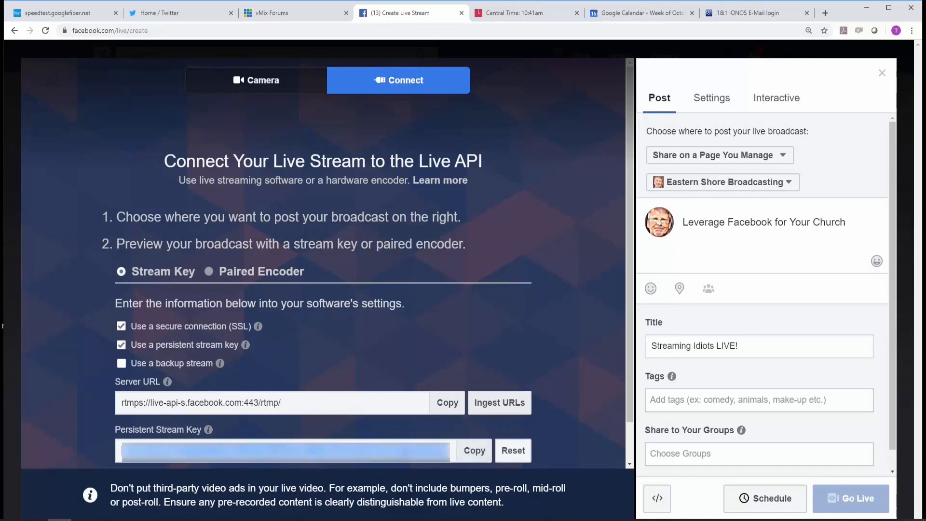
{"action": "left_click", "coordinate": [408, 450]}
{"action": "scroll", "coordinate": [583, 375], "scroll_direction": "down", "scroll_amount": 1}
{"action": "scroll", "coordinate": [581, 375], "scroll_direction": "up", "scroll_amount": 1}
{"action": "scroll", "coordinate": [581, 377], "scroll_direction": "down", "scroll_amount": 1}
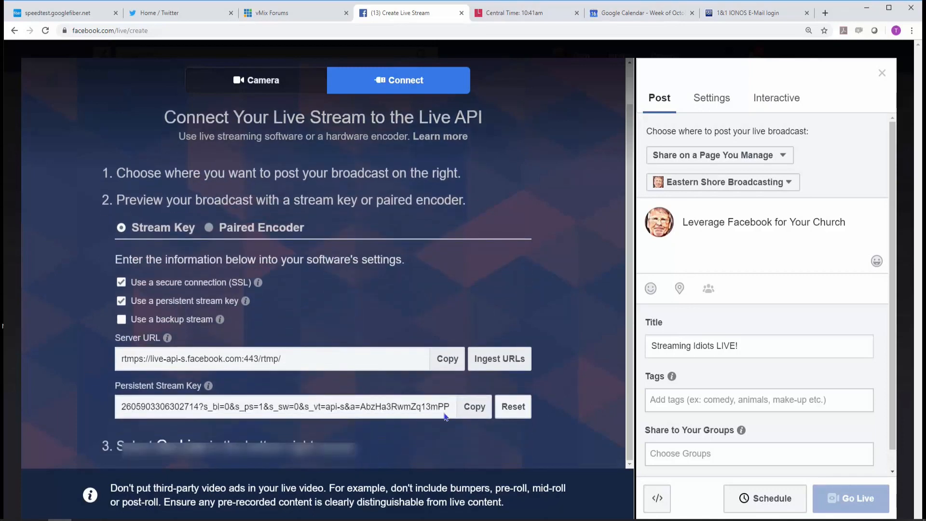
Open scheduling for the live video and set its start time to 1:50 PM on 10/16/2019.
{"action": "left_click", "coordinate": [765, 501]}
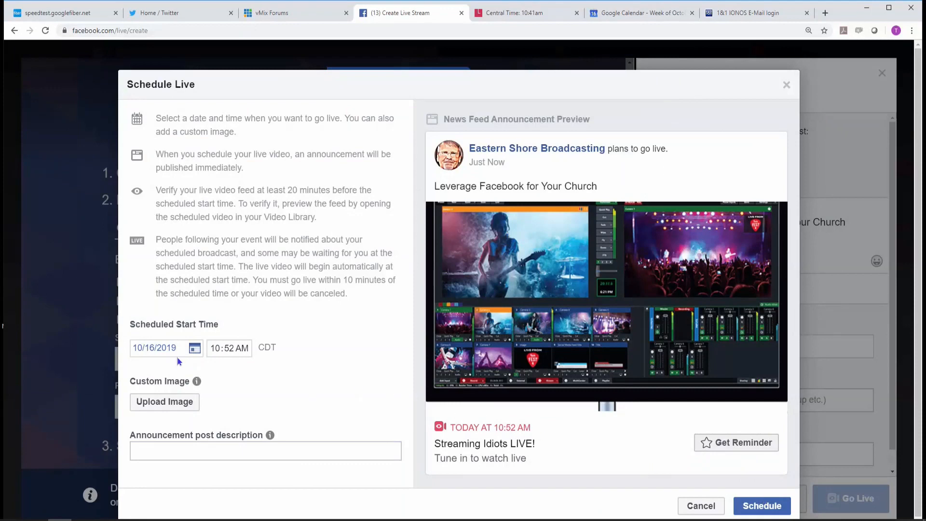
{"action": "left_click", "coordinate": [215, 348]}
{"action": "key", "text": "Up"}
{"action": "key", "text": "Up"}
{"action": "key", "text": "Up"}
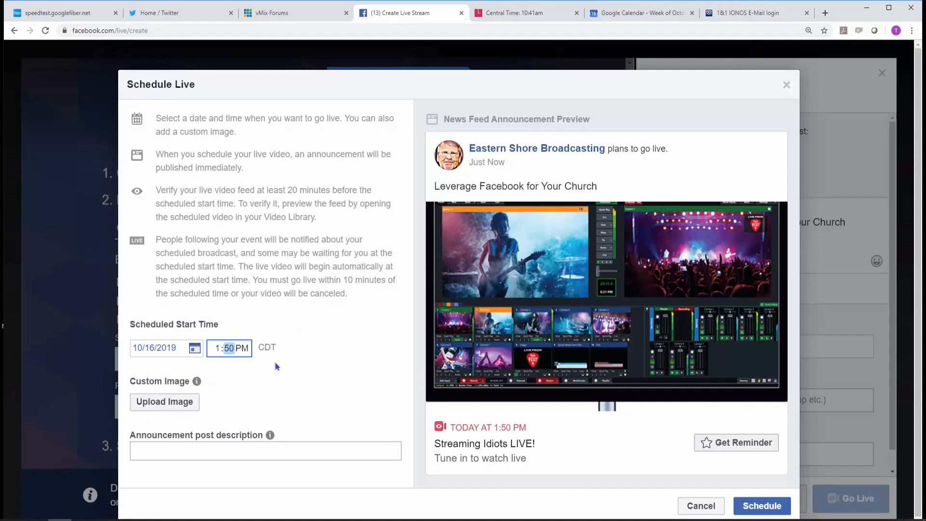
Try the cc image from the Desktop as the scheduled video's custom image, then discard it.
{"action": "left_click", "coordinate": [157, 403]}
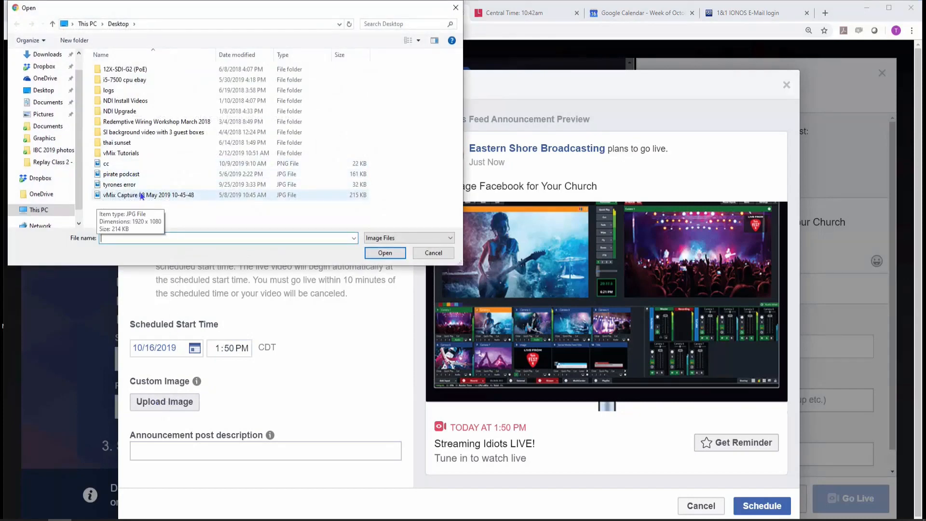
{"action": "left_click", "coordinate": [116, 167]}
{"action": "left_click", "coordinate": [385, 253]}
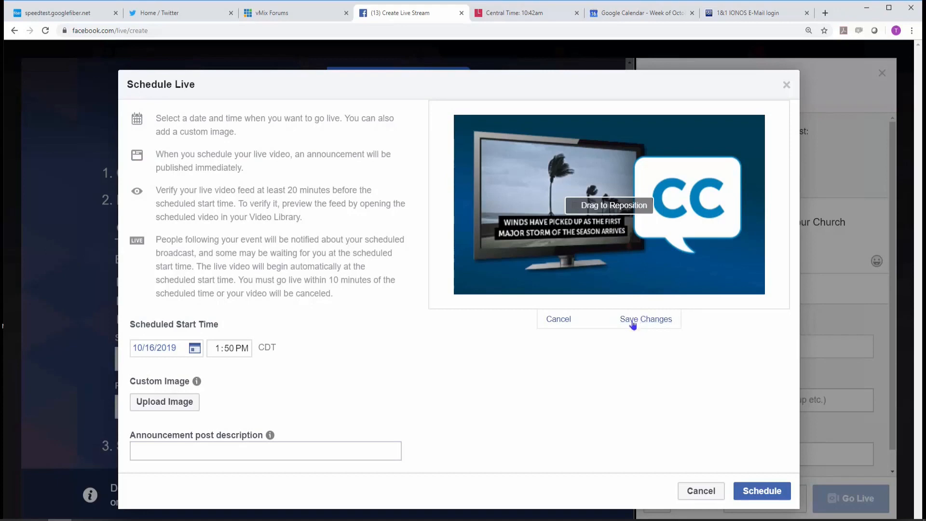
{"action": "left_click", "coordinate": [557, 319]}
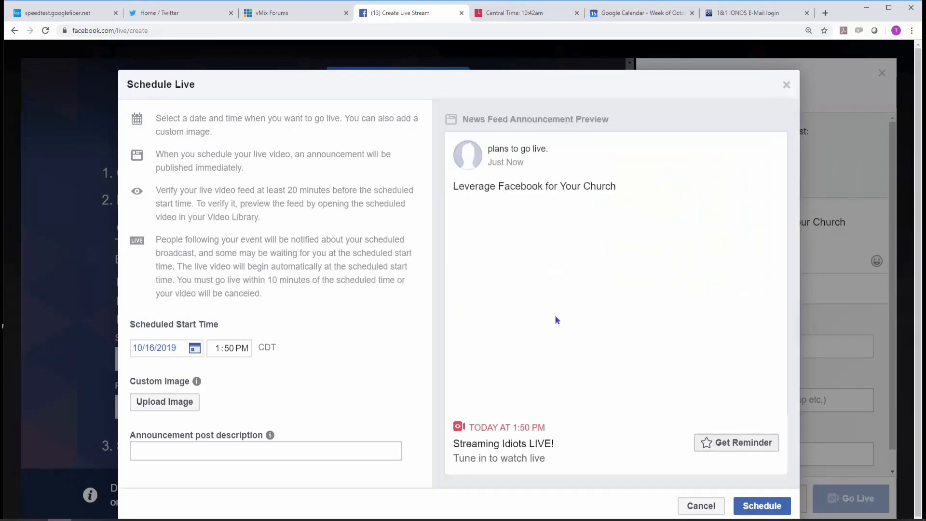
Schedule the Streaming Idiots LIVE! broadcast with the chosen start time.
{"action": "left_click", "coordinate": [760, 507]}
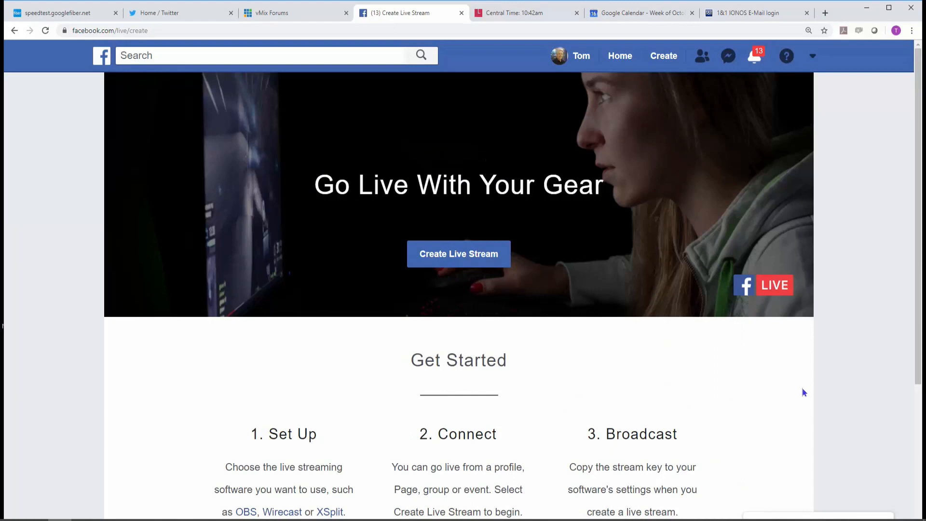
Open the Eastern Shore Broadcasting page from the Facebook home feed and look through its posts.
{"action": "left_click", "coordinate": [101, 61]}
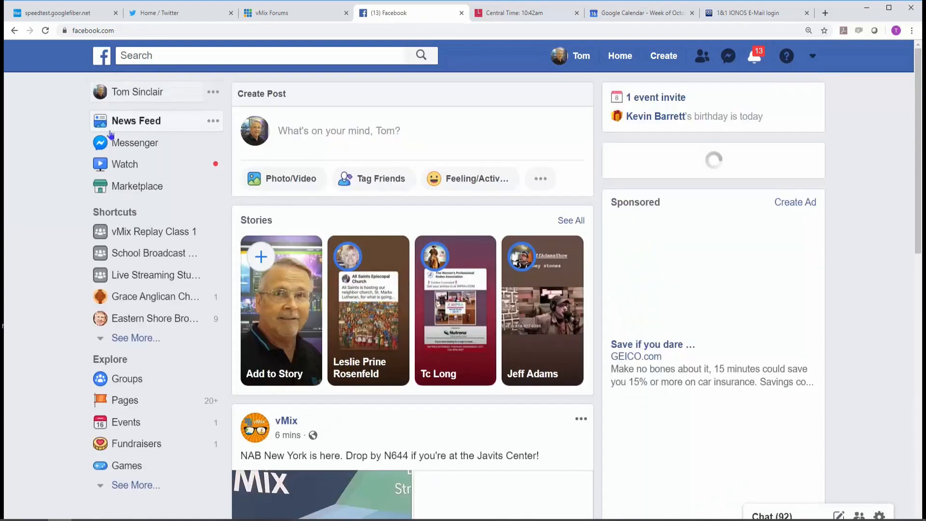
{"action": "left_click", "coordinate": [144, 320]}
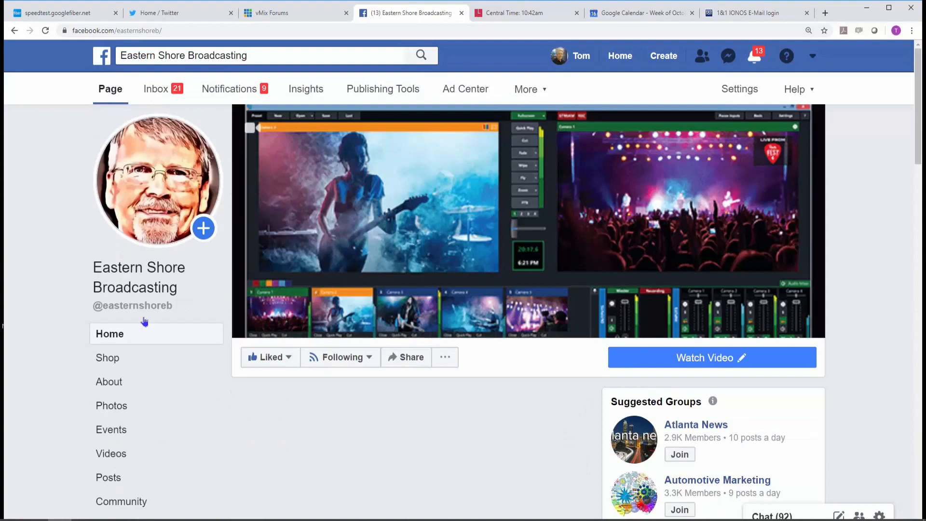
{"action": "scroll", "coordinate": [490, 325], "scroll_direction": "down", "scroll_amount": 4}
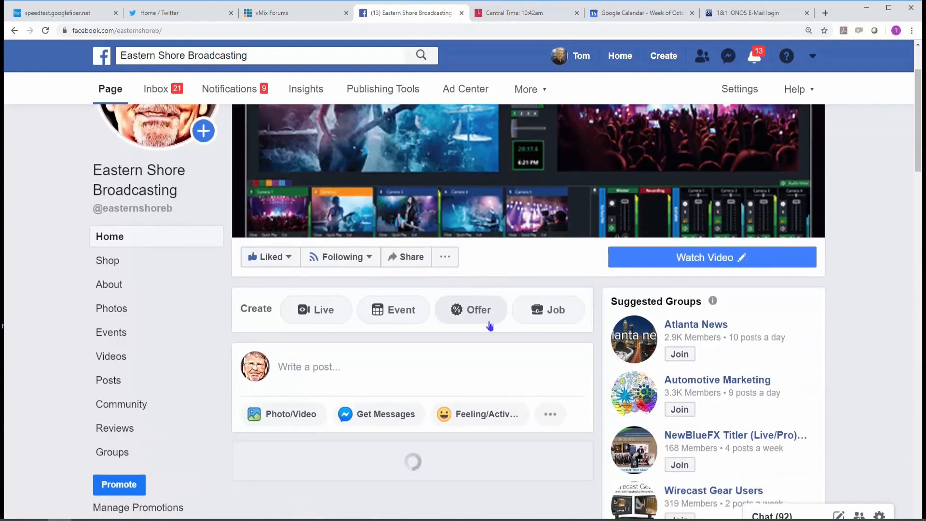
Unpin the October 9 live video post about automated close captions from the top of the Eastern Shore Broadcasting page.
{"action": "scroll", "coordinate": [541, 311], "scroll_direction": "down", "scroll_amount": 10}
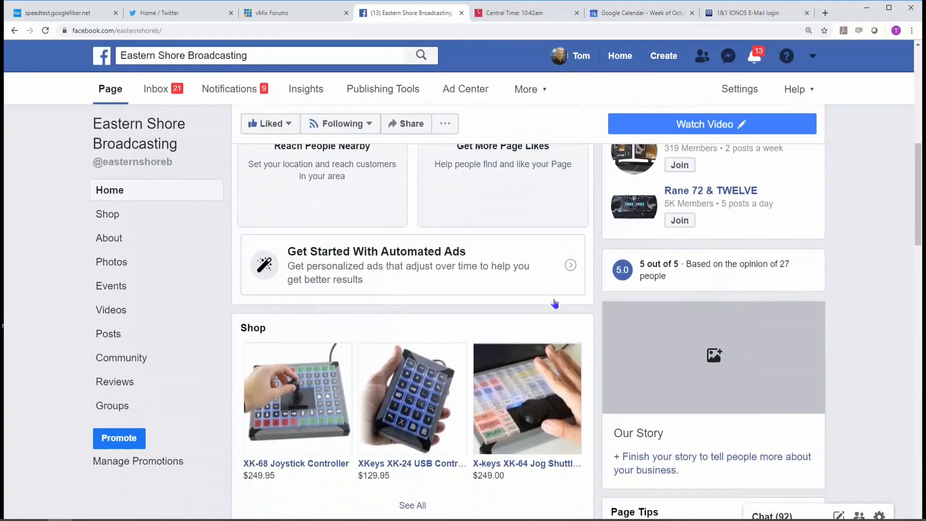
{"action": "scroll", "coordinate": [559, 299], "scroll_direction": "down", "scroll_amount": 10}
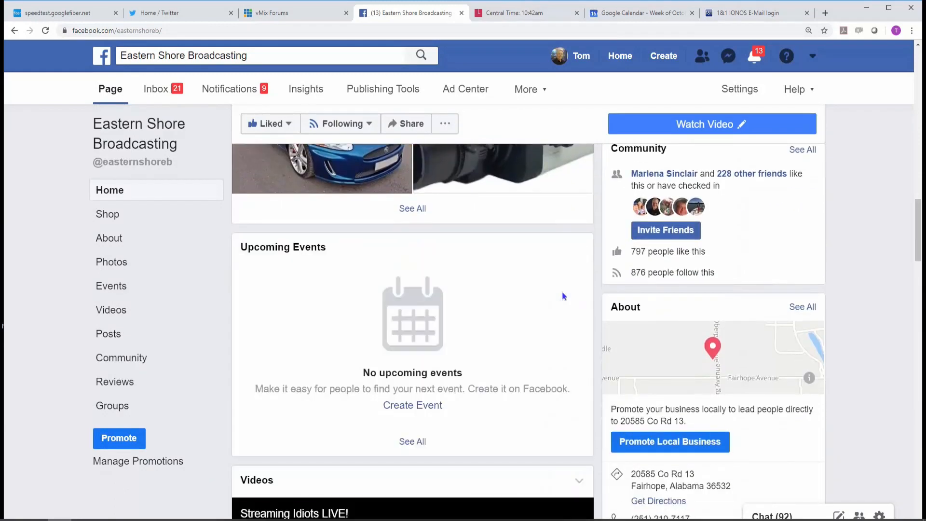
{"action": "scroll", "coordinate": [561, 291], "scroll_direction": "down", "scroll_amount": 3}
{"action": "scroll", "coordinate": [594, 282], "scroll_direction": "down", "scroll_amount": 8}
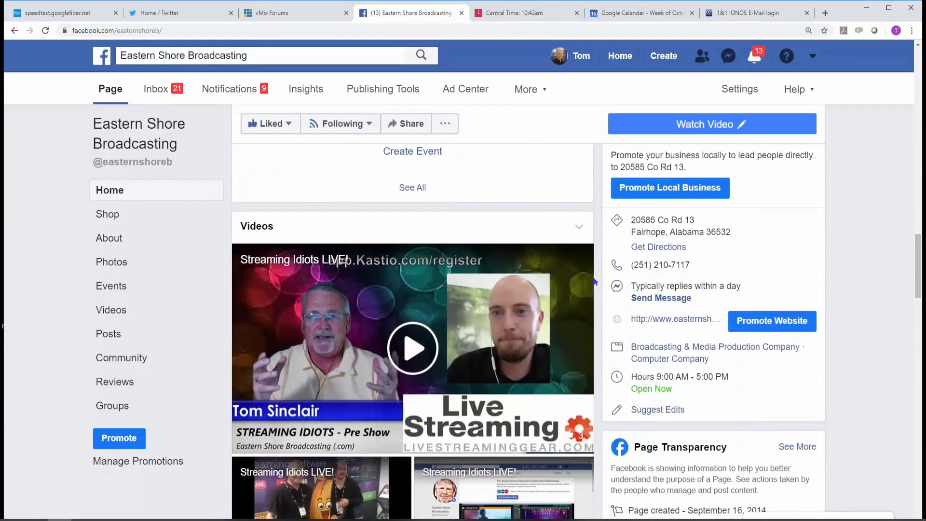
{"action": "scroll", "coordinate": [594, 279], "scroll_direction": "down", "scroll_amount": 3}
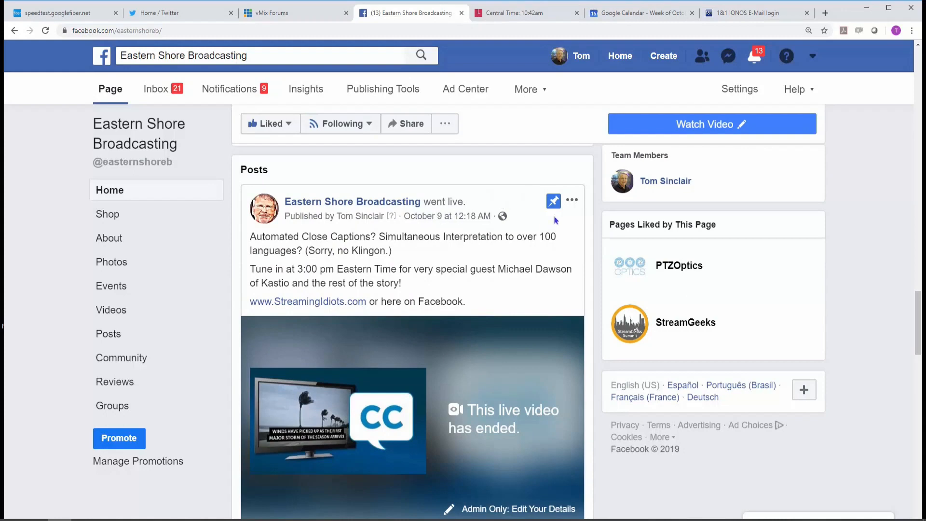
{"action": "left_click", "coordinate": [571, 199]}
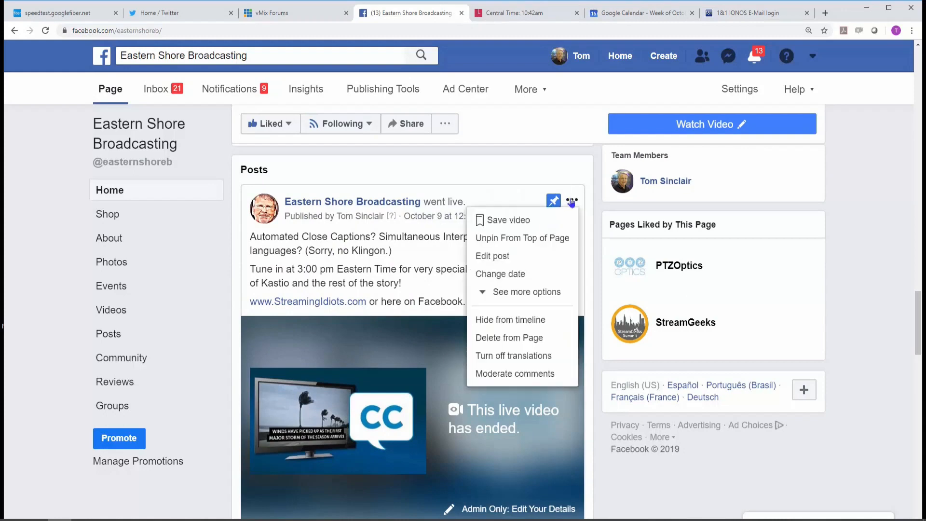
{"action": "left_click", "coordinate": [546, 237]}
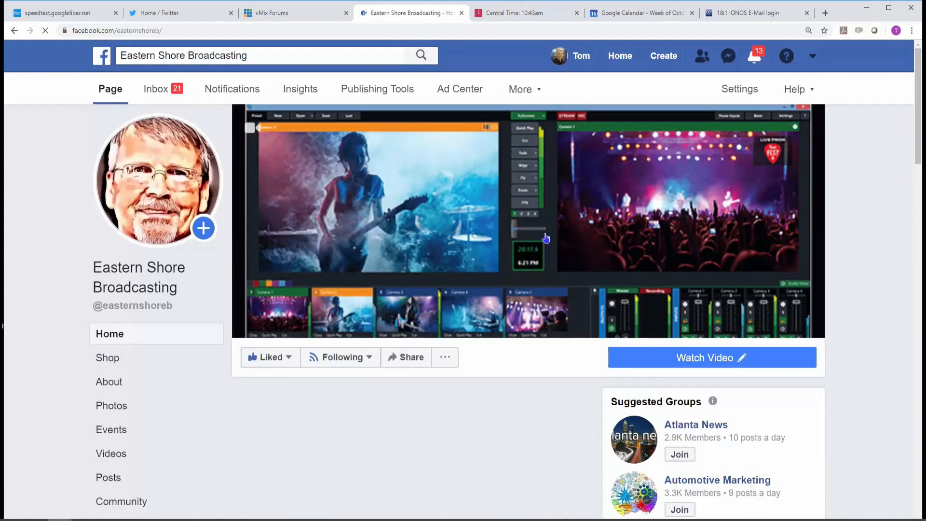
Pin the scheduled "Leverage Facebook for Your Church" announcement to the top of the page.
{"action": "scroll", "coordinate": [479, 391], "scroll_direction": "down", "scroll_amount": 5}
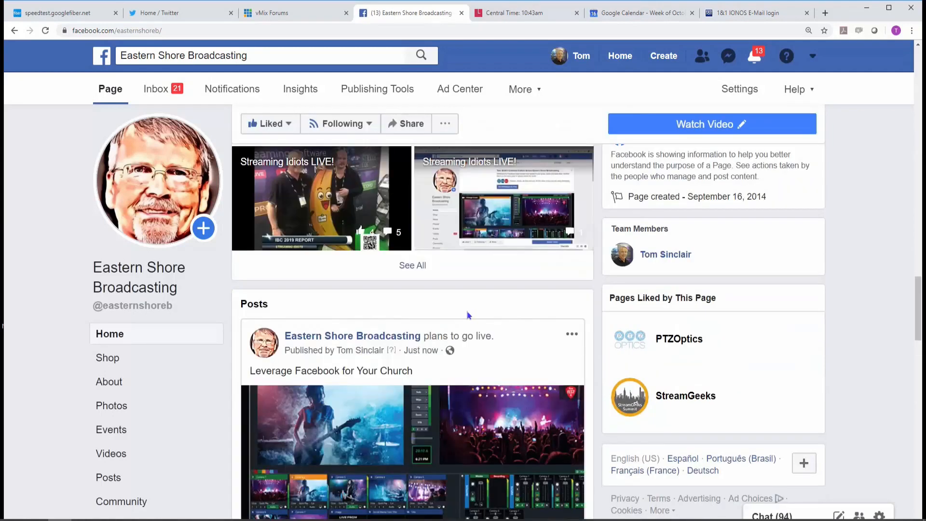
{"action": "scroll", "coordinate": [506, 311], "scroll_direction": "down", "scroll_amount": 2}
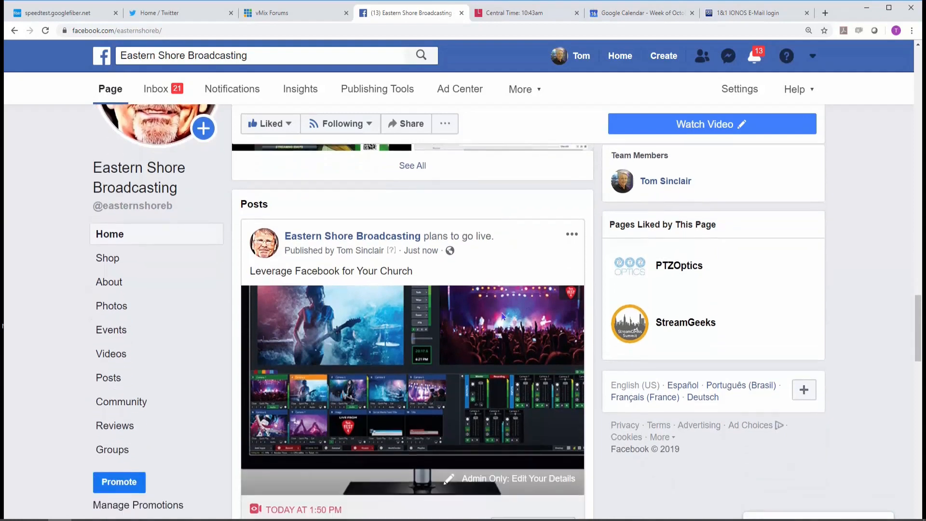
{"action": "left_click", "coordinate": [571, 234]}
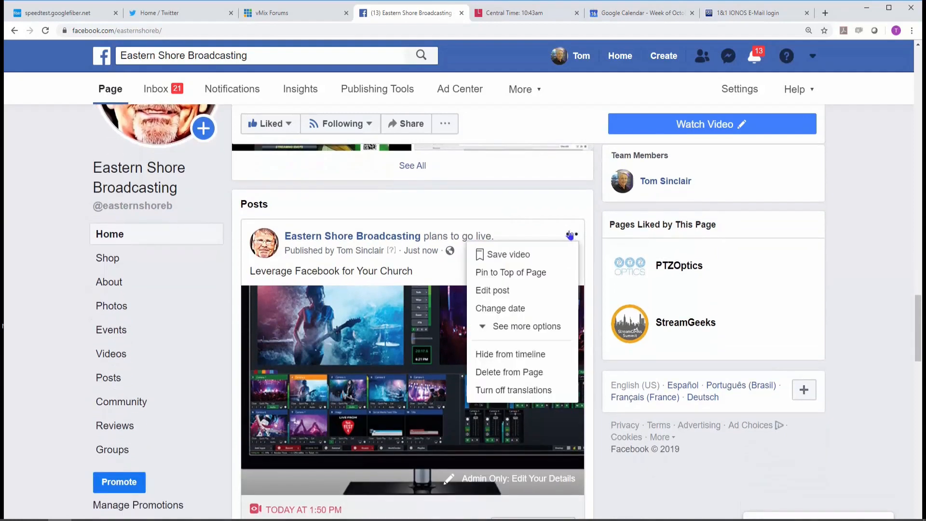
{"action": "left_click", "coordinate": [563, 277]}
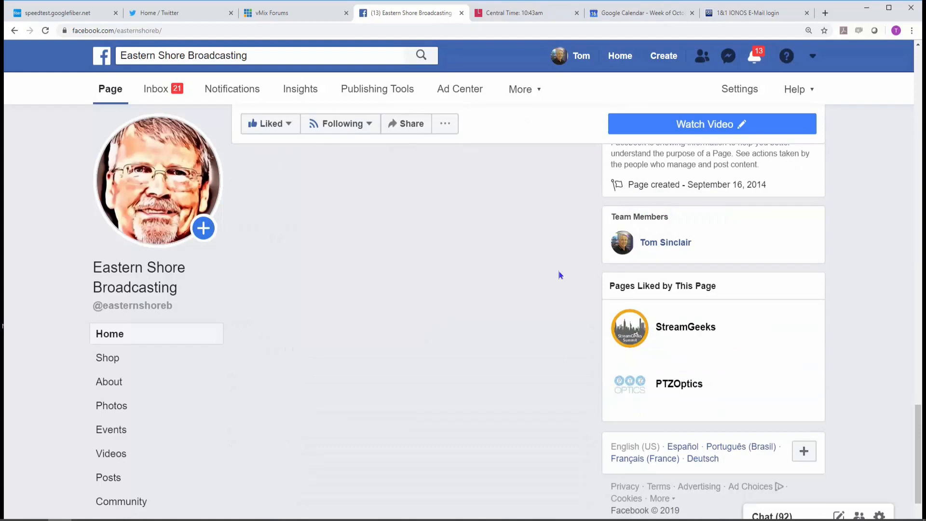
Review the pinned announcement's reminder, boost and sharing options.
{"action": "scroll", "coordinate": [554, 270], "scroll_direction": "down", "scroll_amount": 1}
{"action": "scroll", "coordinate": [554, 271], "scroll_direction": "down", "scroll_amount": 3}
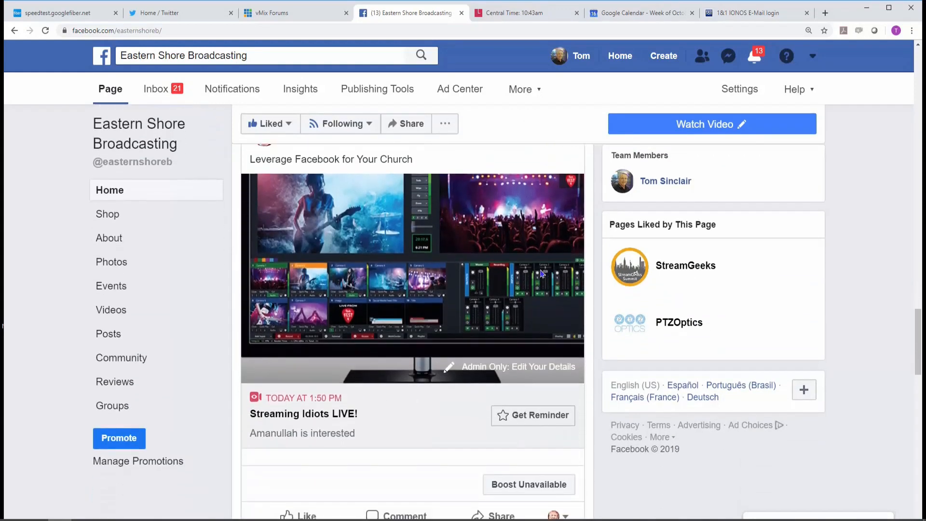
{"action": "scroll", "coordinate": [494, 268], "scroll_direction": "down", "scroll_amount": 4}
{"action": "left_click", "coordinate": [528, 281]}
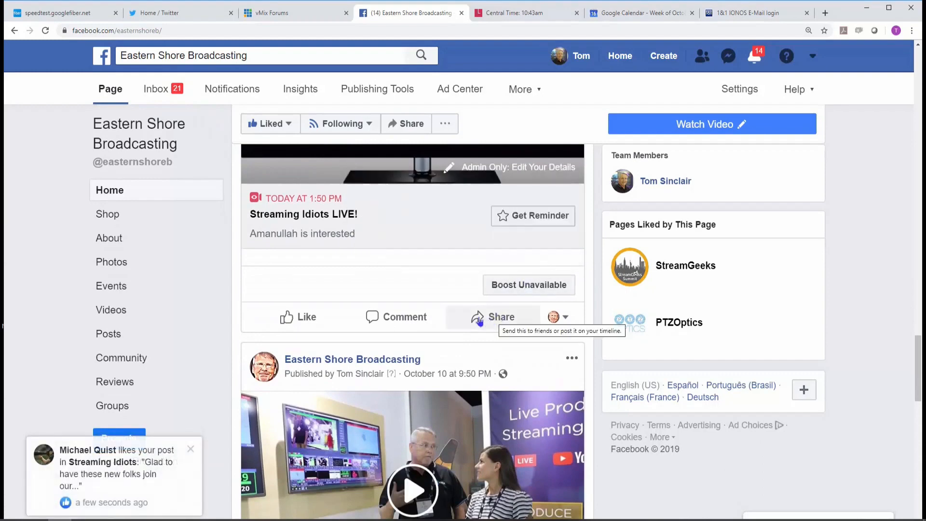
{"action": "mouse_move", "coordinate": [291, 320]}
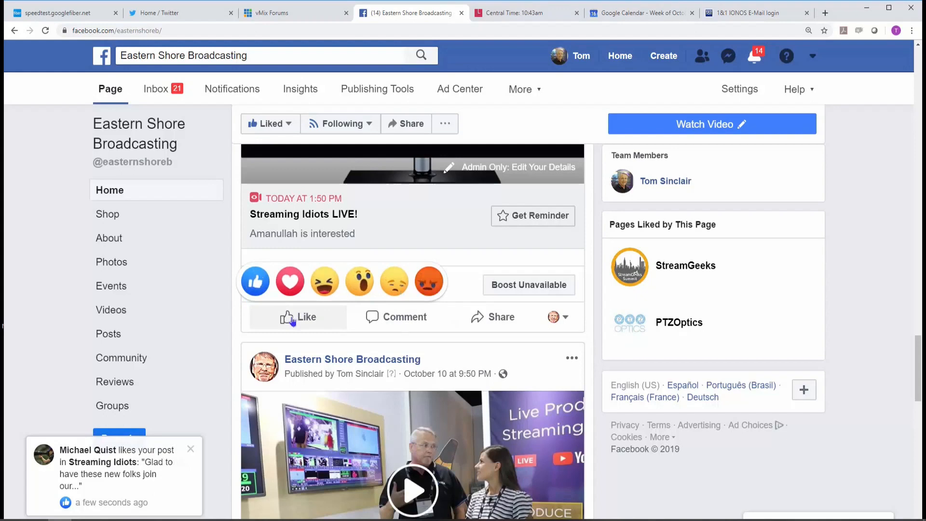
{"action": "left_click", "coordinate": [499, 319]}
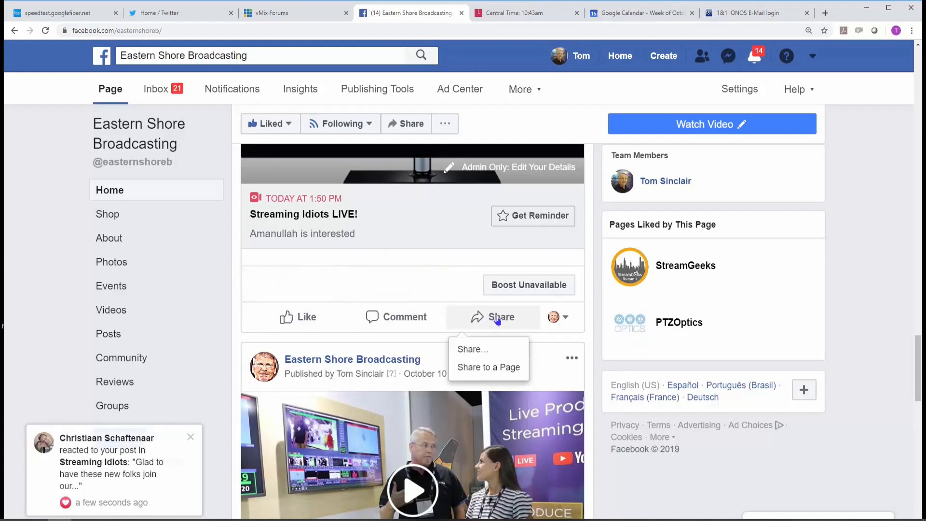
{"action": "left_click", "coordinate": [473, 349]}
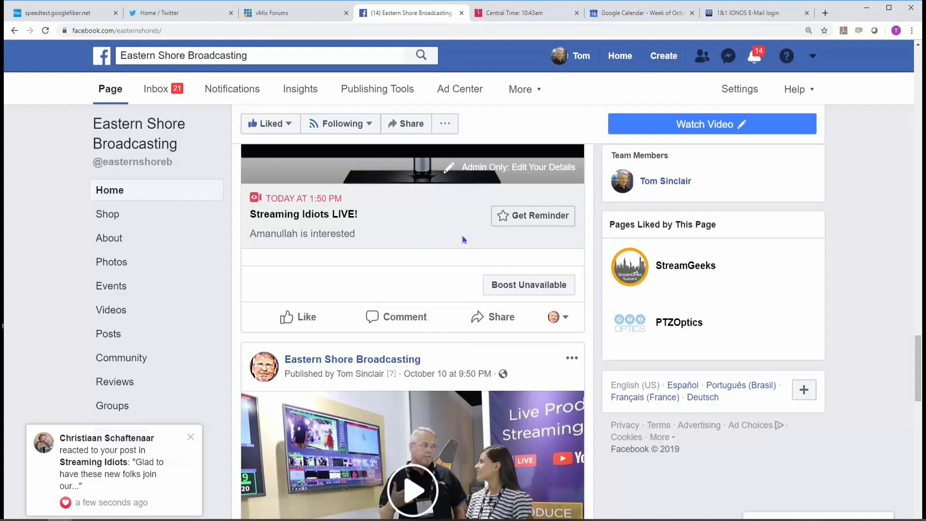
Check the stream details of the scheduled Streaming Idiots LIVE! broadcast, then leave its editor and close the chat window.
{"action": "scroll", "coordinate": [447, 249], "scroll_direction": "down", "scroll_amount": 3}
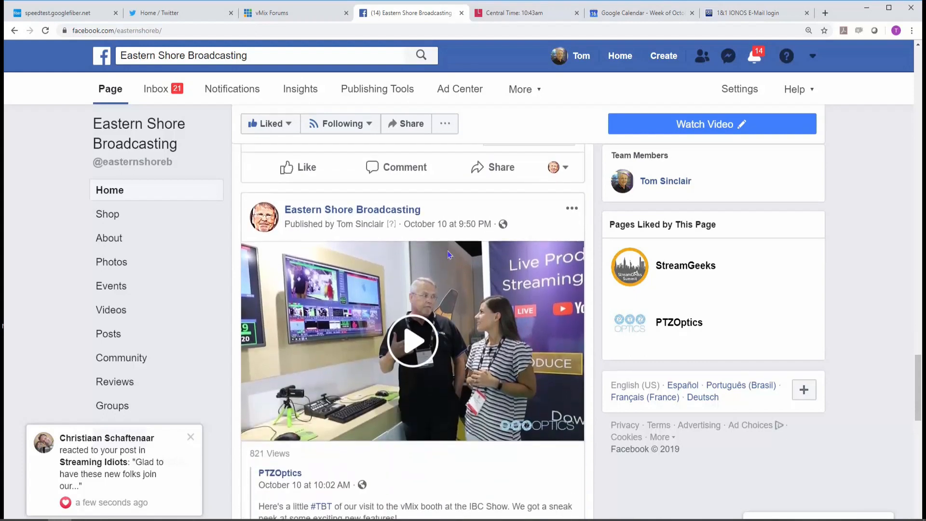
{"action": "scroll", "coordinate": [449, 254], "scroll_direction": "up", "scroll_amount": 7}
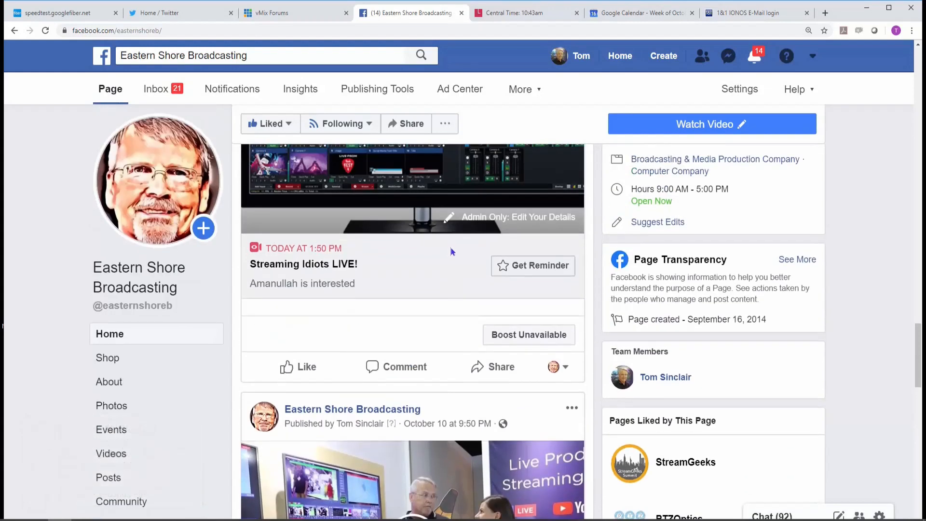
{"action": "scroll", "coordinate": [453, 255], "scroll_direction": "up", "scroll_amount": 2}
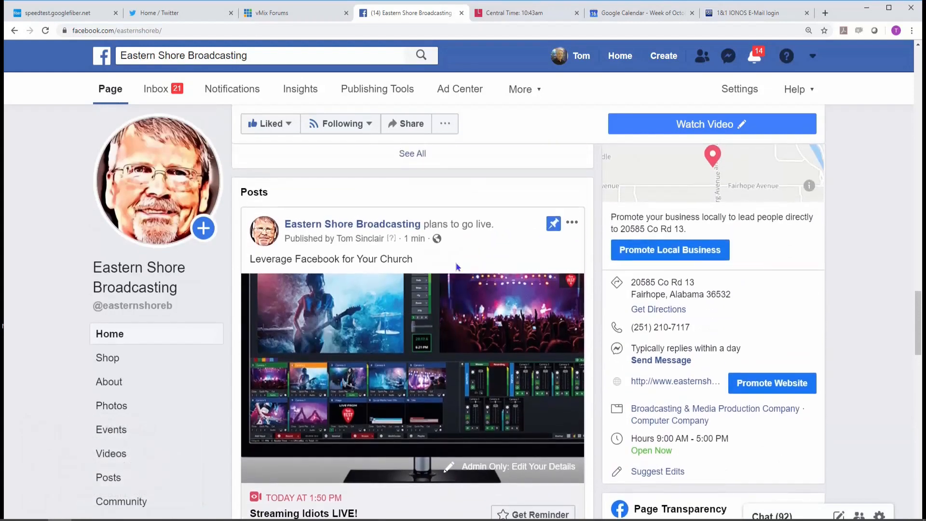
{"action": "left_click", "coordinate": [540, 473]}
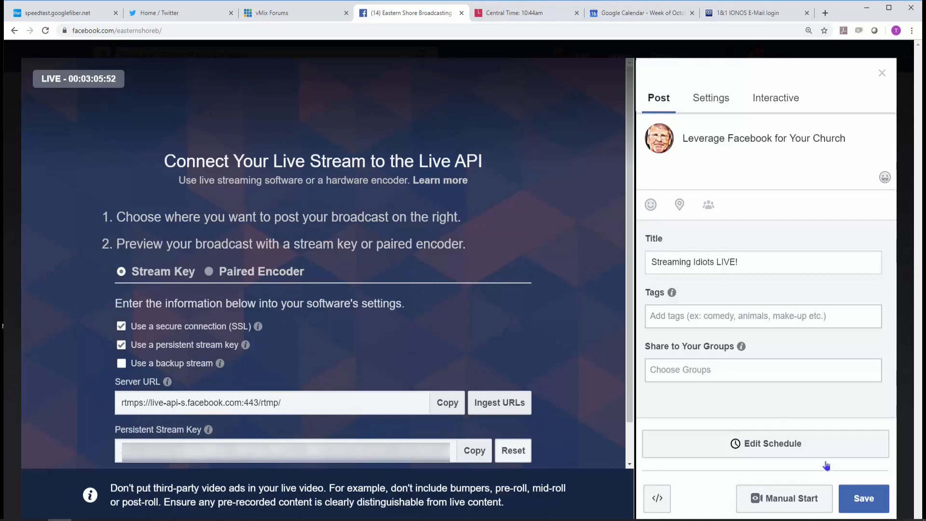
{"action": "left_click", "coordinate": [863, 498]}
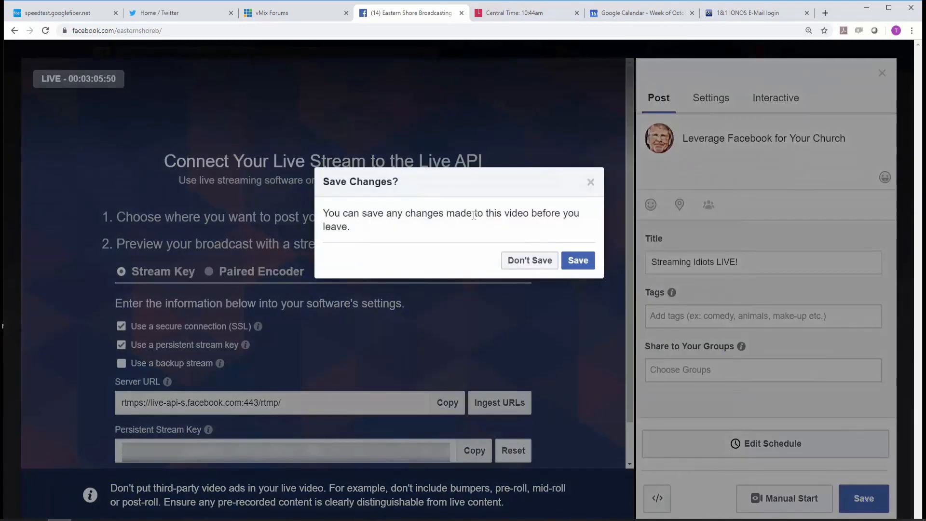
{"action": "left_click", "coordinate": [577, 261]}
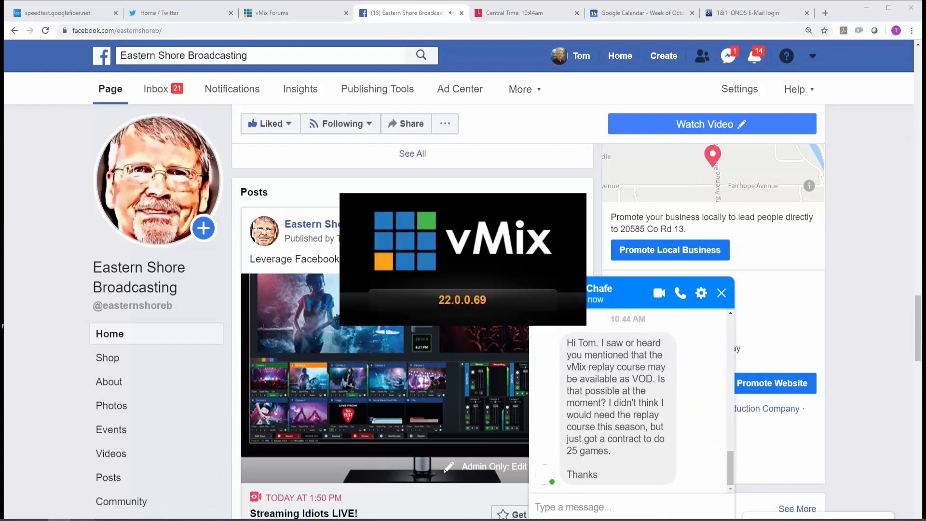
{"action": "left_click", "coordinate": [720, 293]}
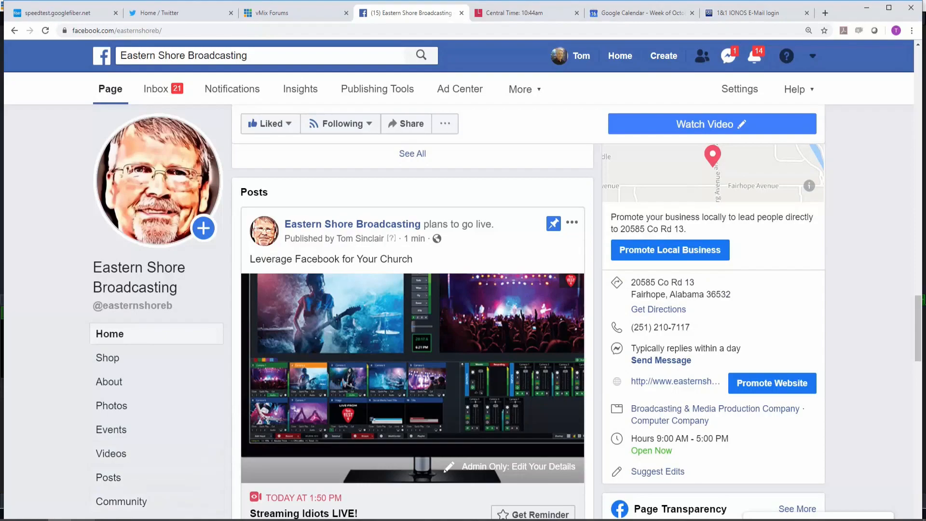
Switch to vMix and add the clean clothes.JPG picture as an image input.
{"action": "mouse_move", "coordinate": [82, 520]}
{"action": "left_click", "coordinate": [83, 482]}
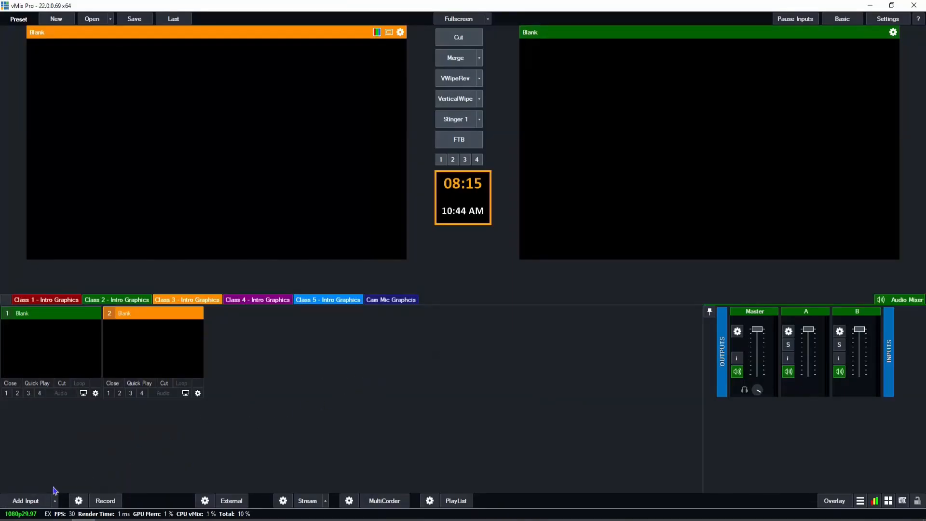
{"action": "left_click", "coordinate": [30, 500]}
{"action": "left_click", "coordinate": [229, 248]}
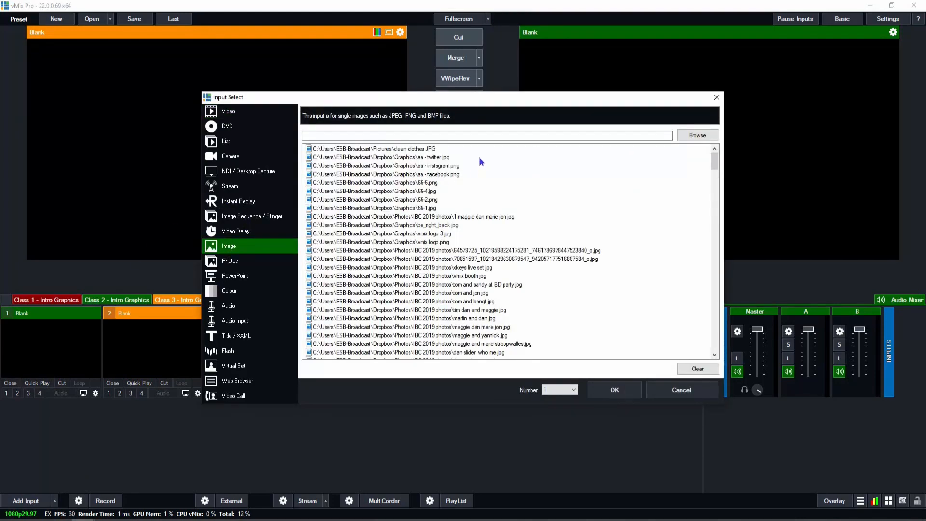
{"action": "left_click", "coordinate": [384, 150]}
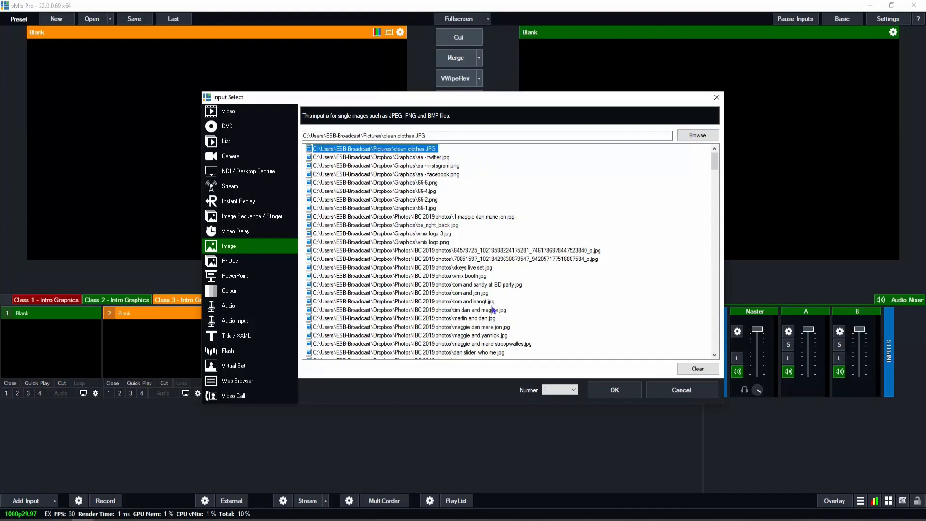
{"action": "left_click", "coordinate": [601, 392]}
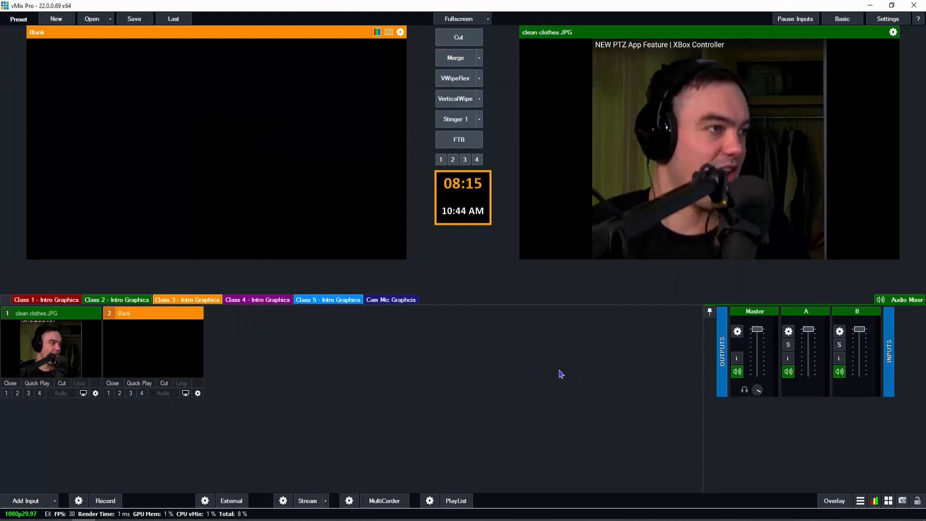
Copy the scheduled broadcast's persistent stream key from Facebook into the Stream Name or Key field of vMix's Grace Church streaming profile.
{"action": "left_click", "coordinate": [284, 501]}
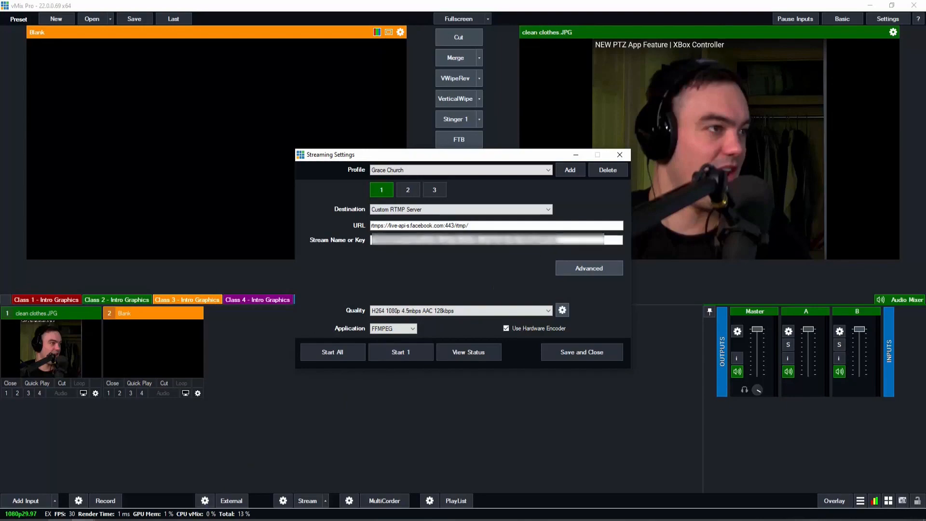
{"action": "left_click", "coordinate": [60, 520]}
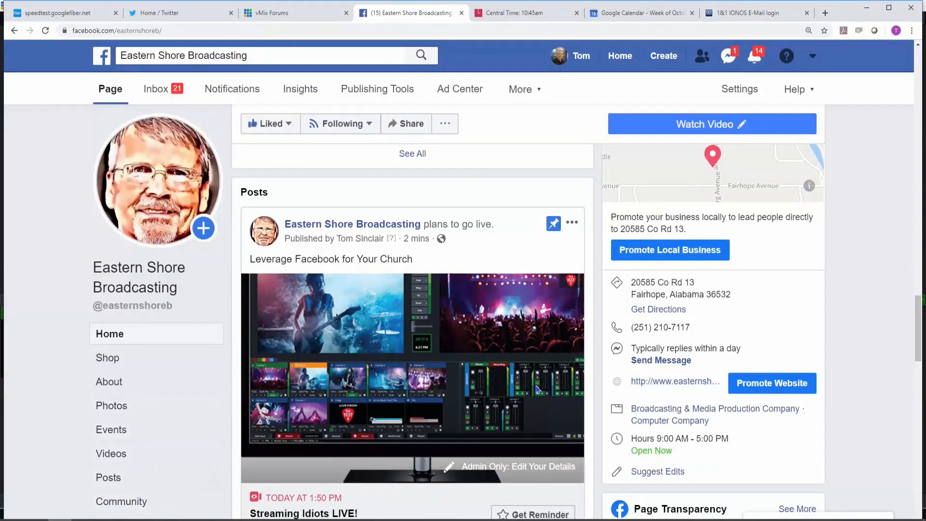
{"action": "left_click", "coordinate": [510, 468]}
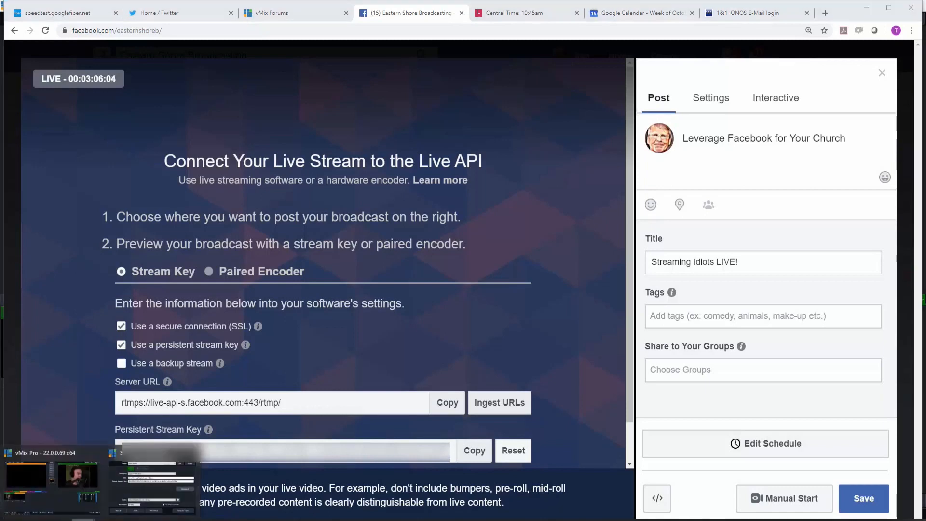
{"action": "left_click", "coordinate": [171, 486]}
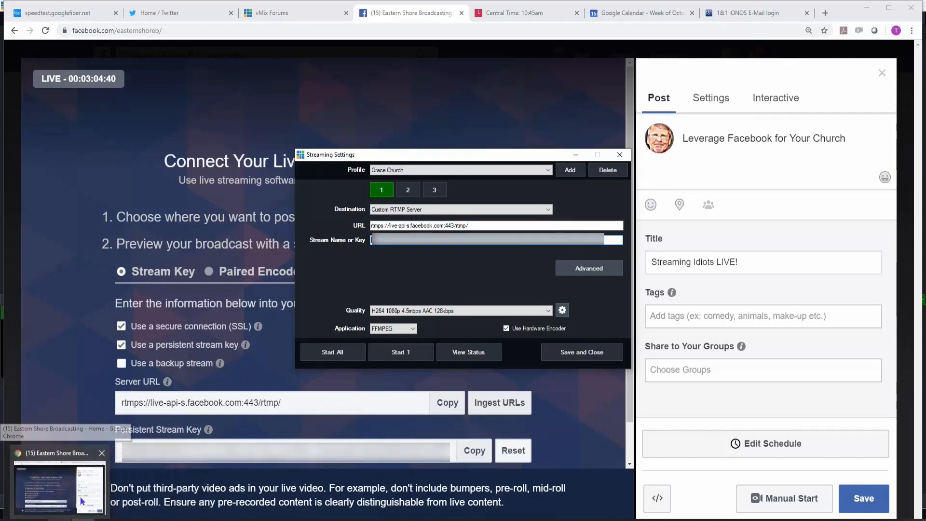
{"action": "left_click", "coordinate": [475, 452]}
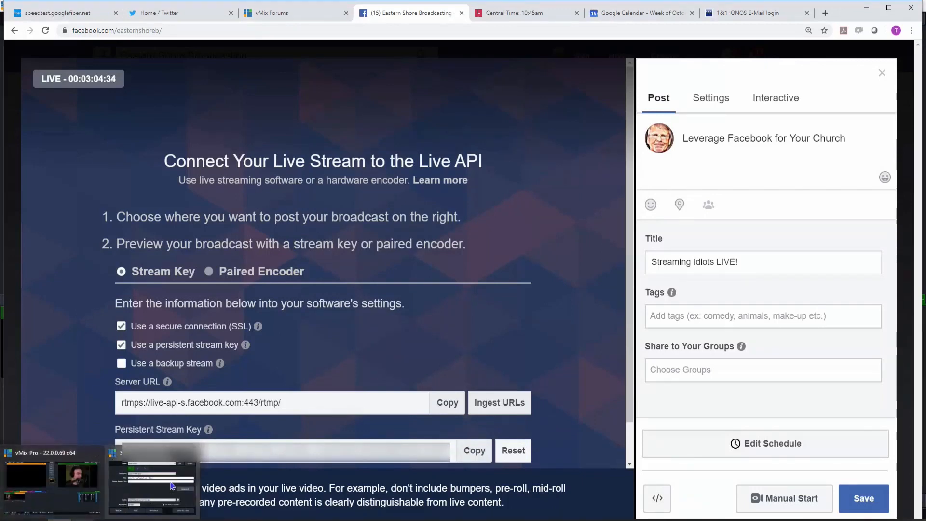
{"action": "left_click", "coordinate": [145, 501]}
{"action": "key", "text": "ctrl+v"}
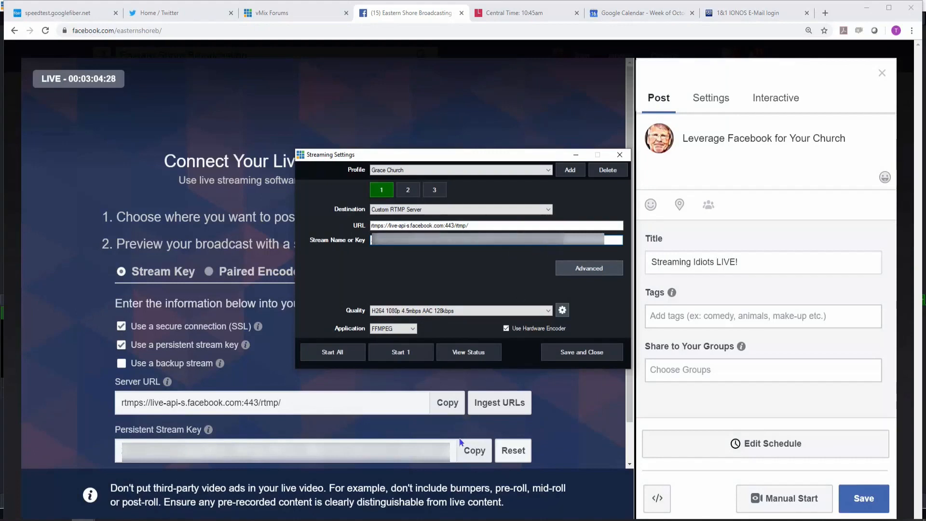
Start stream 1, save and close the streaming settings, and compare the vMix output with the Facebook preview.
{"action": "left_click", "coordinate": [397, 353]}
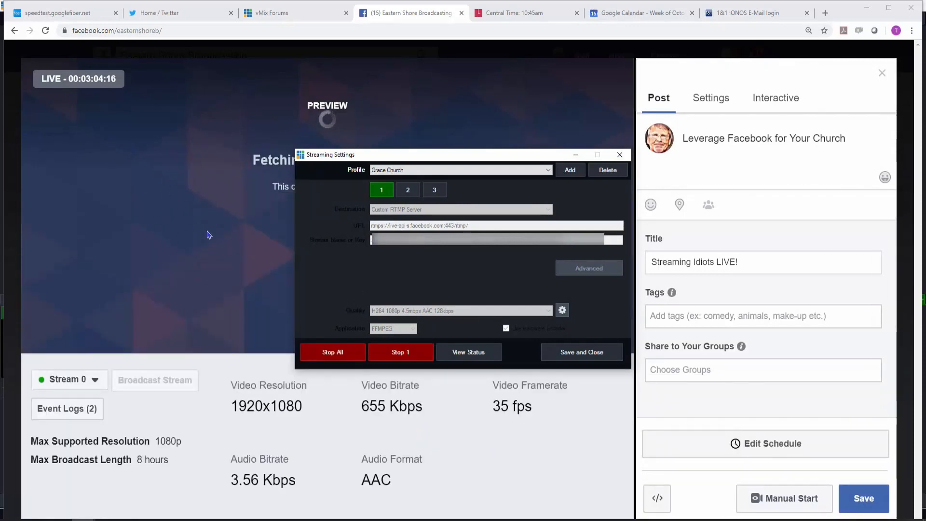
{"action": "left_click", "coordinate": [579, 352]}
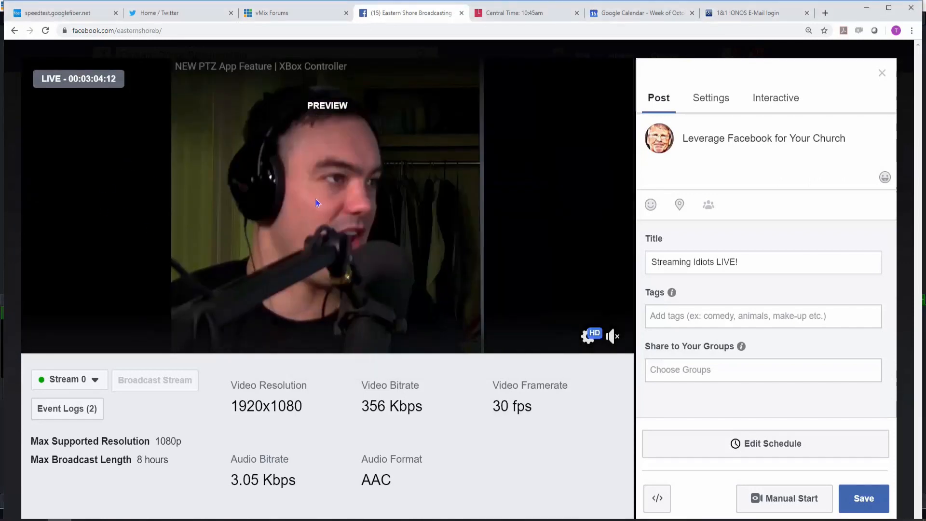
{"action": "key", "text": "alt+Tab"}
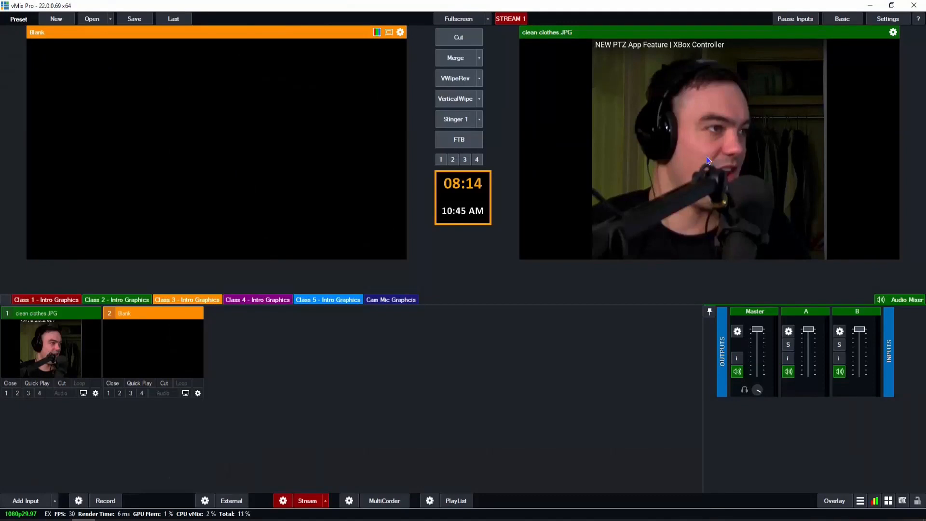
{"action": "key", "text": "alt+Tab"}
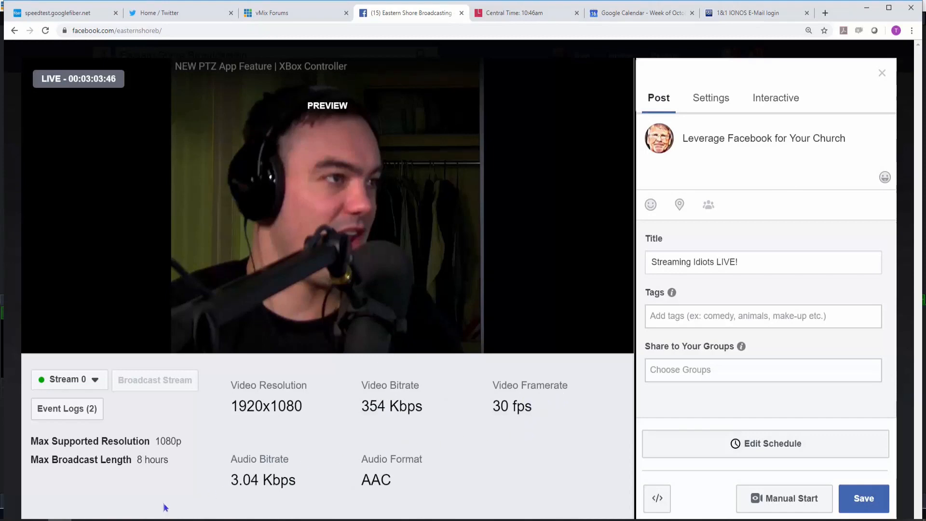
Check the running stream in vMix once more, then close the Facebook live video editor without saving changes.
{"action": "left_click", "coordinate": [83, 519]}
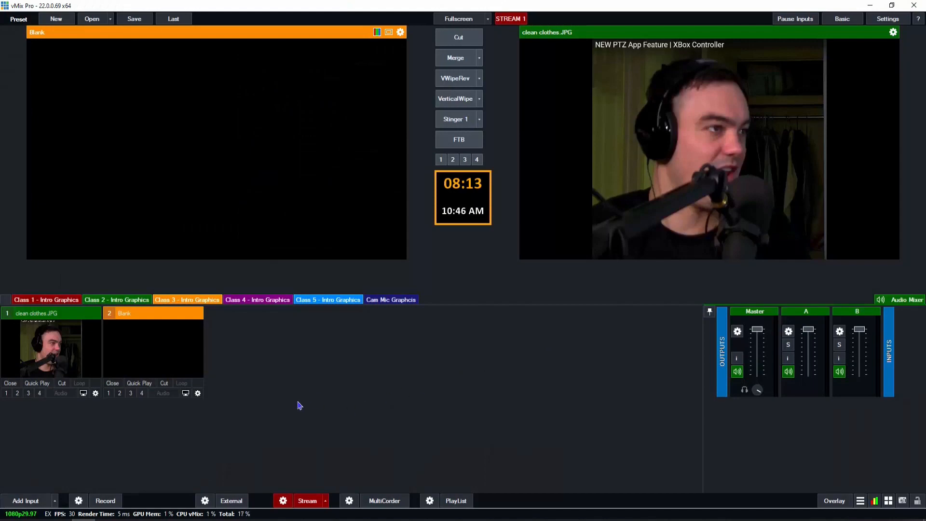
{"action": "left_click", "coordinate": [59, 519]}
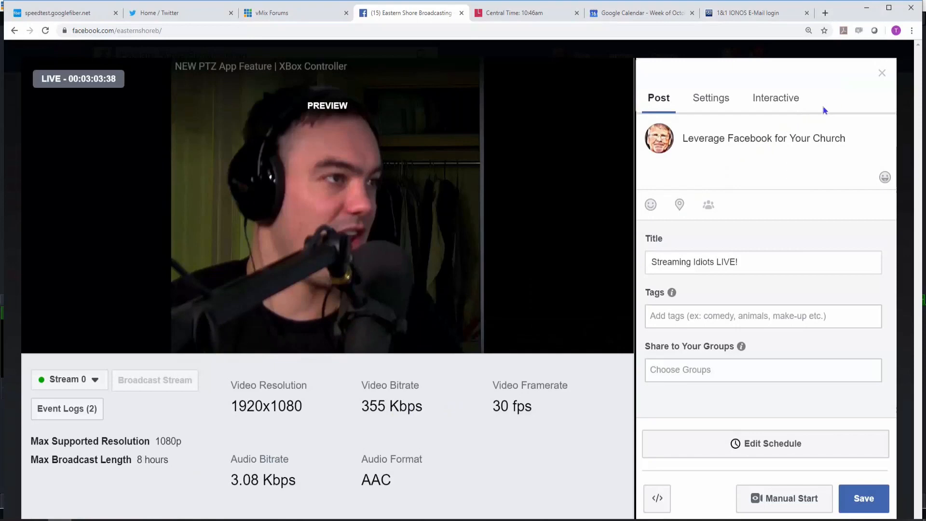
{"action": "left_click", "coordinate": [882, 75]}
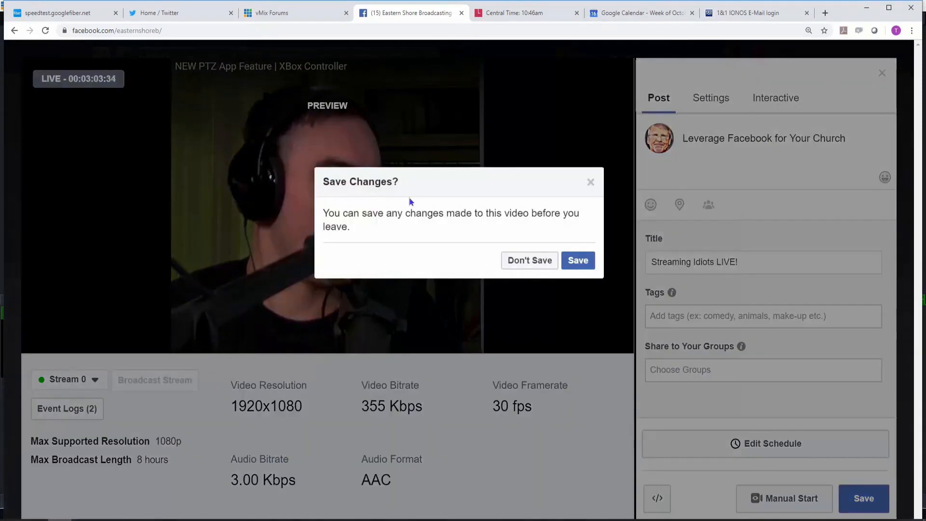
{"action": "left_click", "coordinate": [523, 261]}
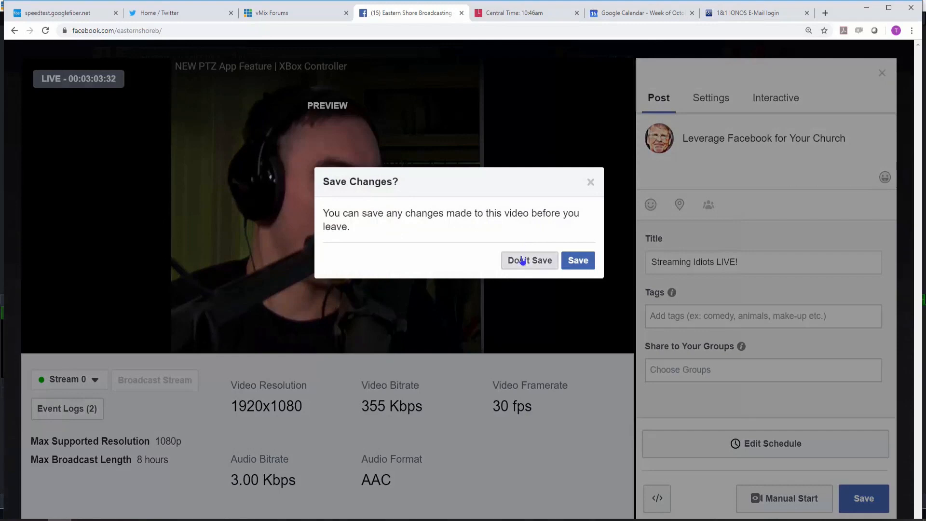